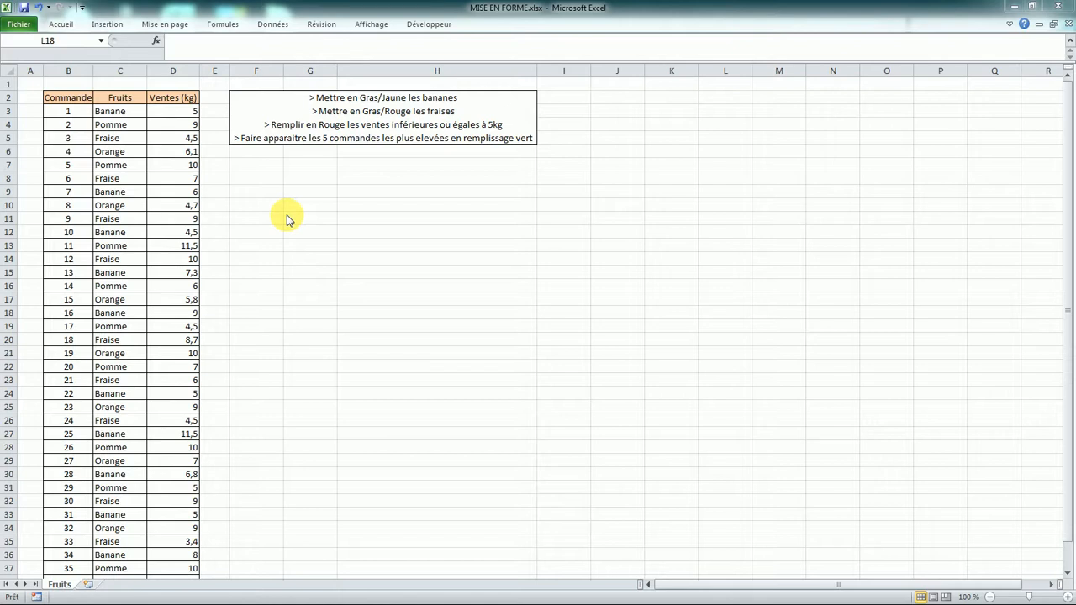
left_click(115, 161)
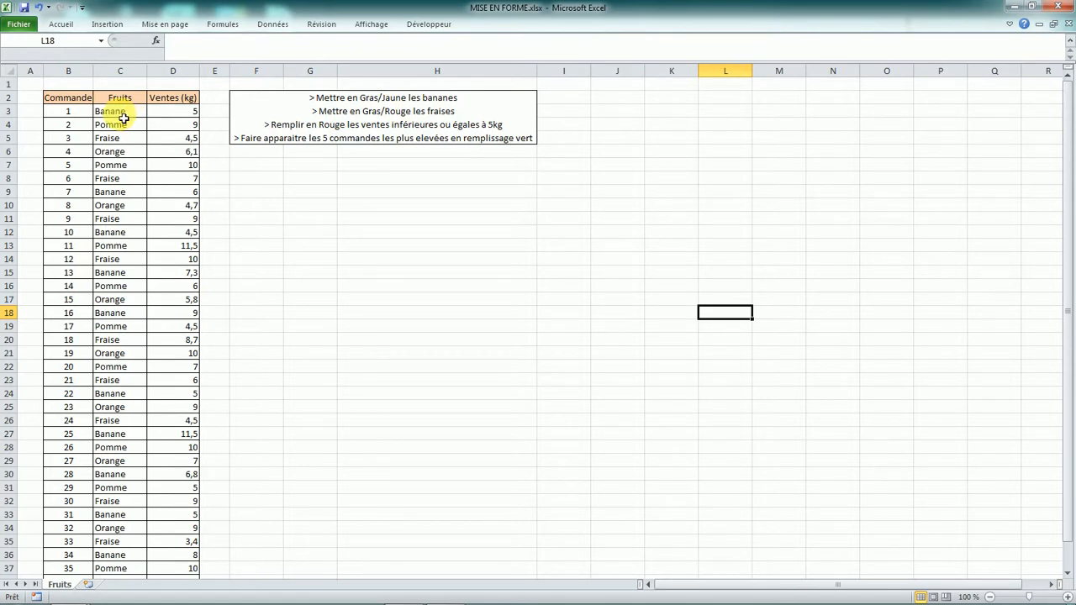
left_click_drag(123, 114, 118, 444)
left_click(120, 71)
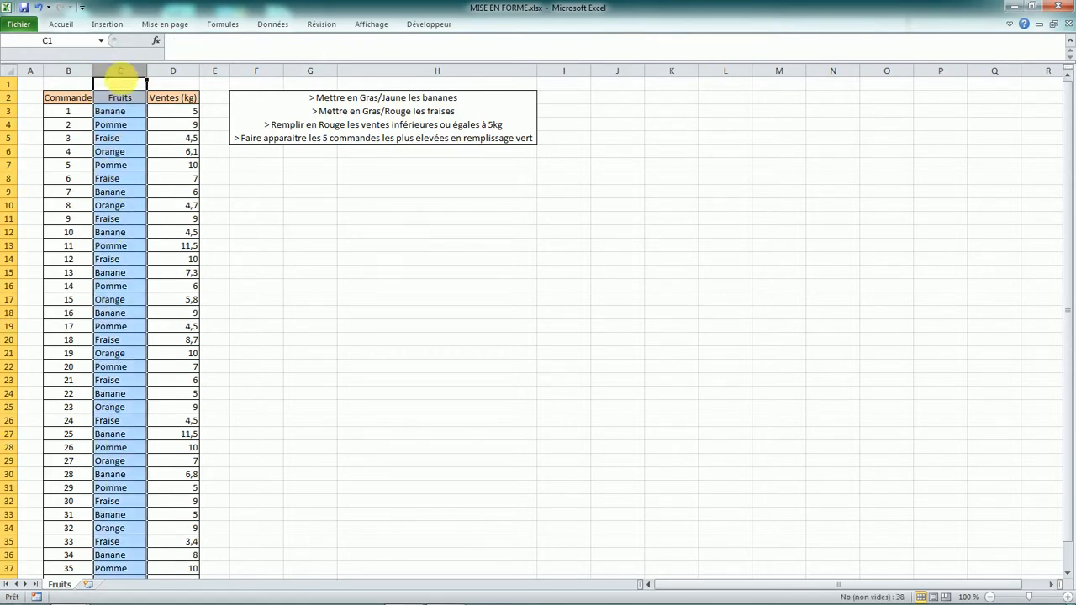
scroll(121, 128, "down", 4)
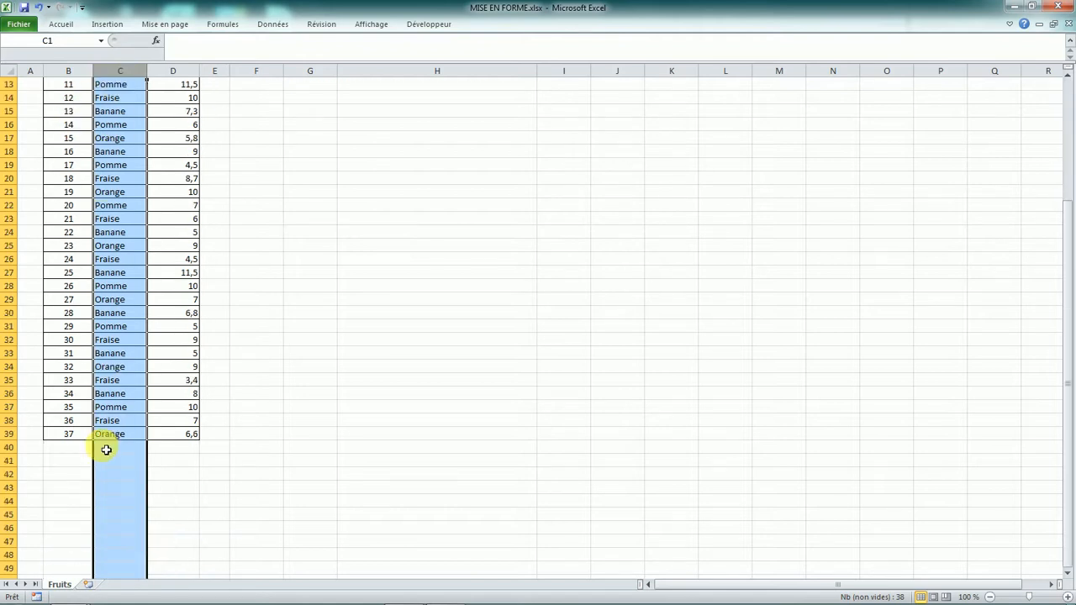
scroll(113, 471, "up", 4)
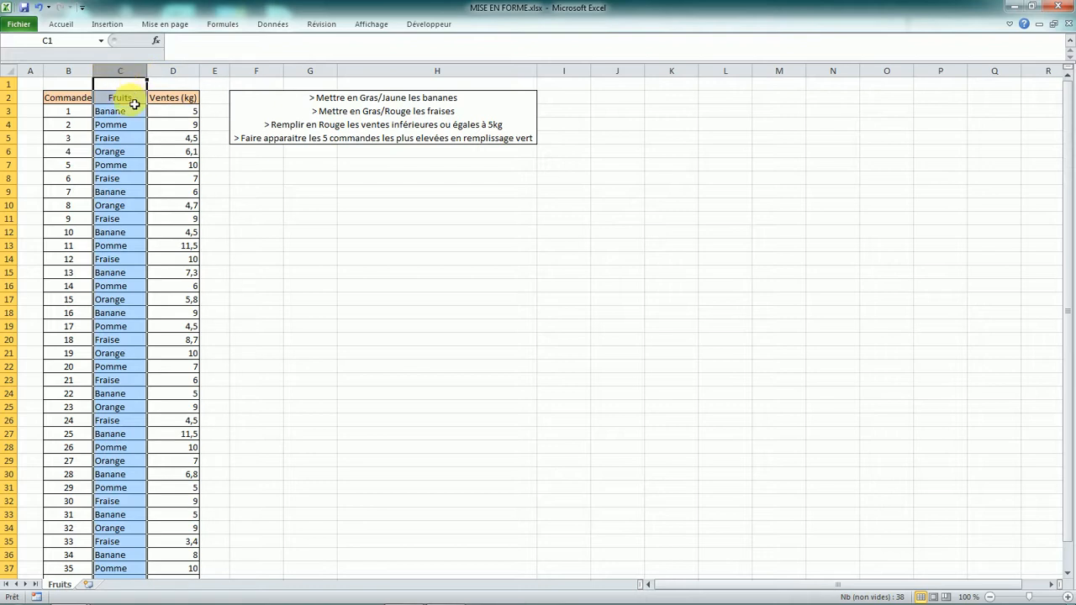
left_click_drag(132, 112, 121, 385)
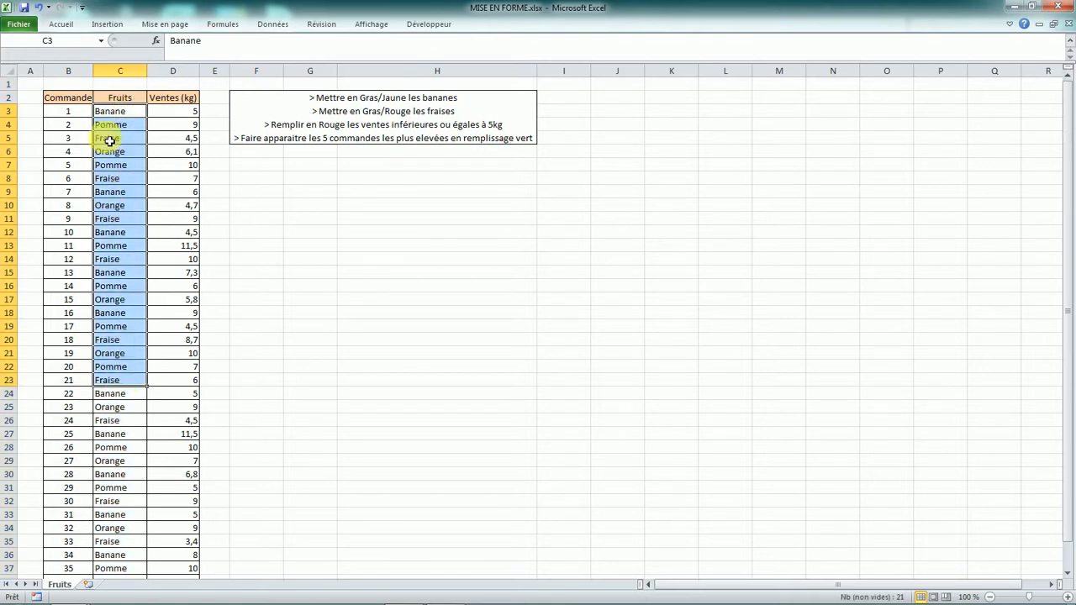
left_click(121, 75)
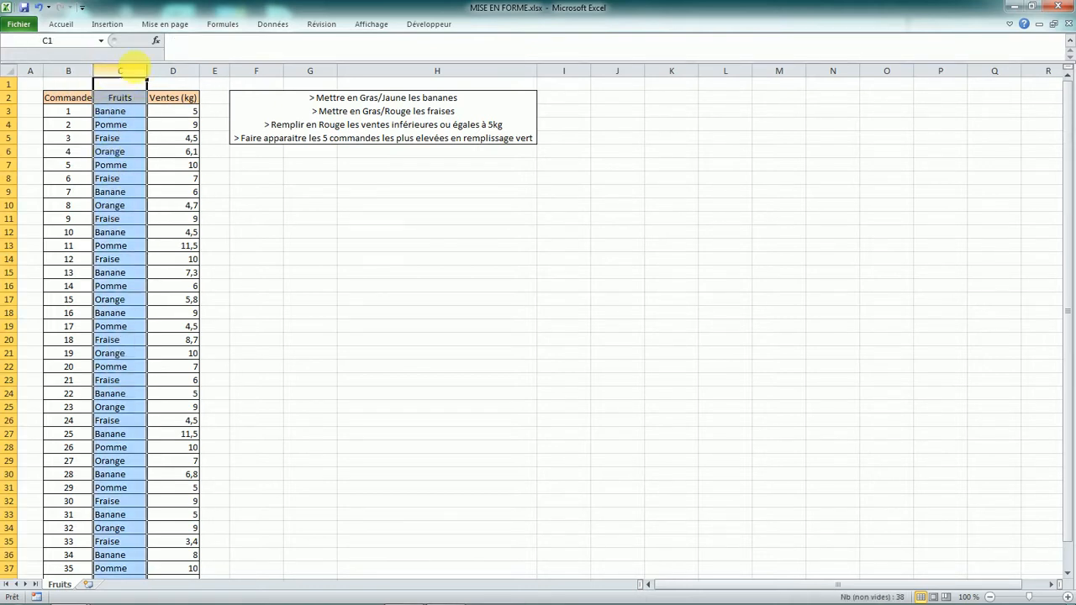
left_click(122, 114)
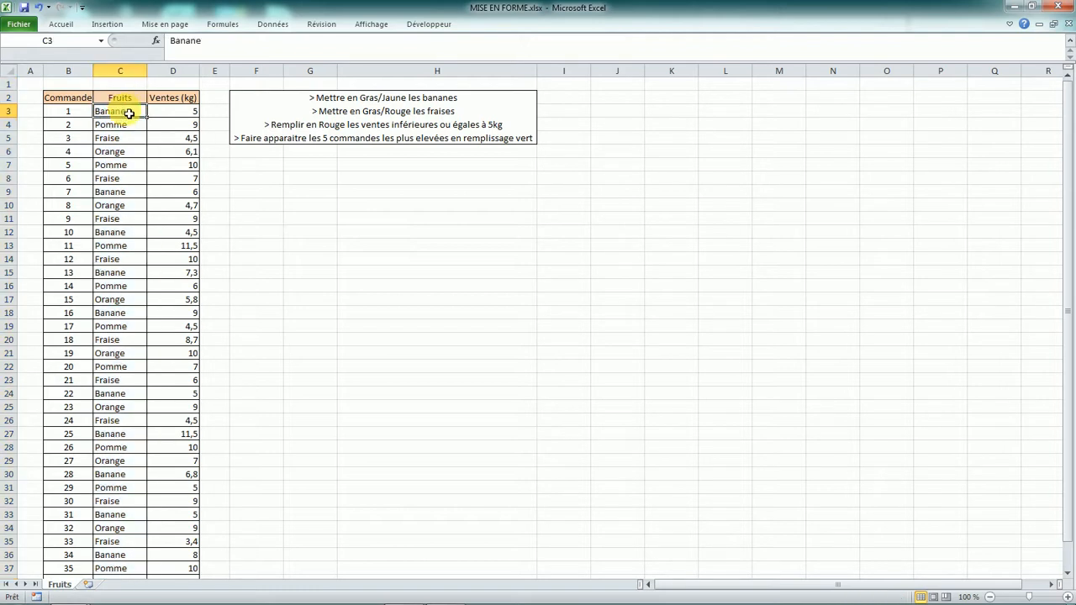
Start a new conditional formatting rule on the fruit names in C3:C39 for cells whose value is equal to (égale à) Banane
left_click_drag(128, 113, 122, 561)
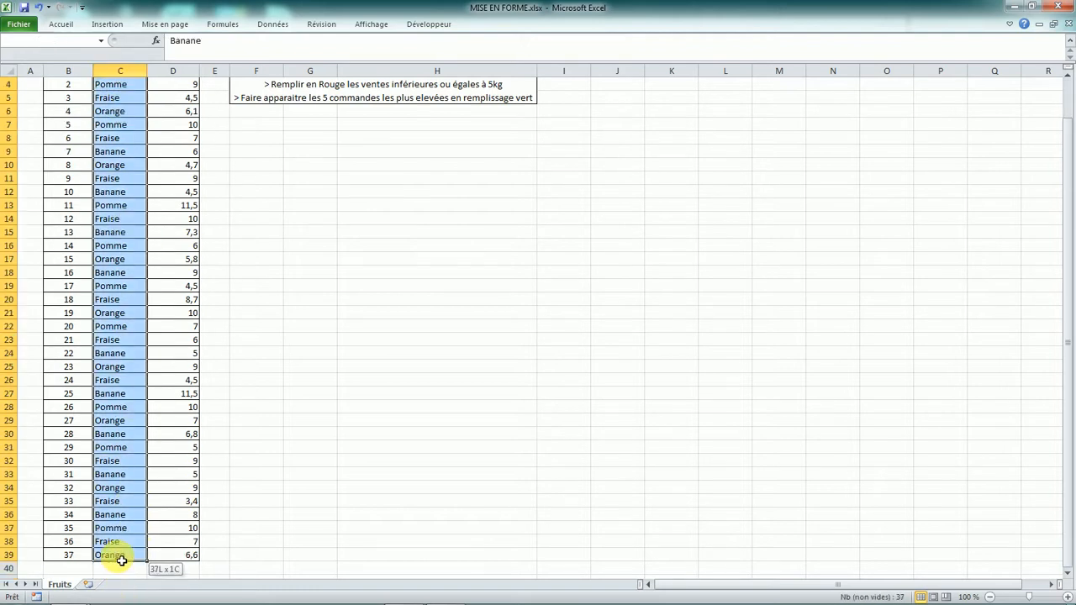
scroll(122, 505, "up", 1)
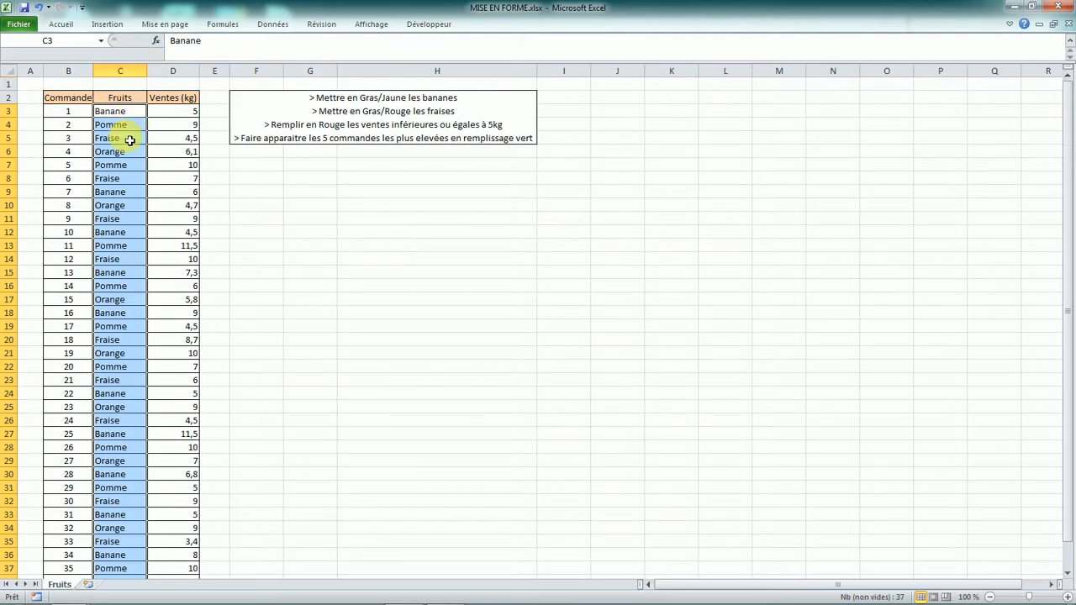
left_click(56, 27)
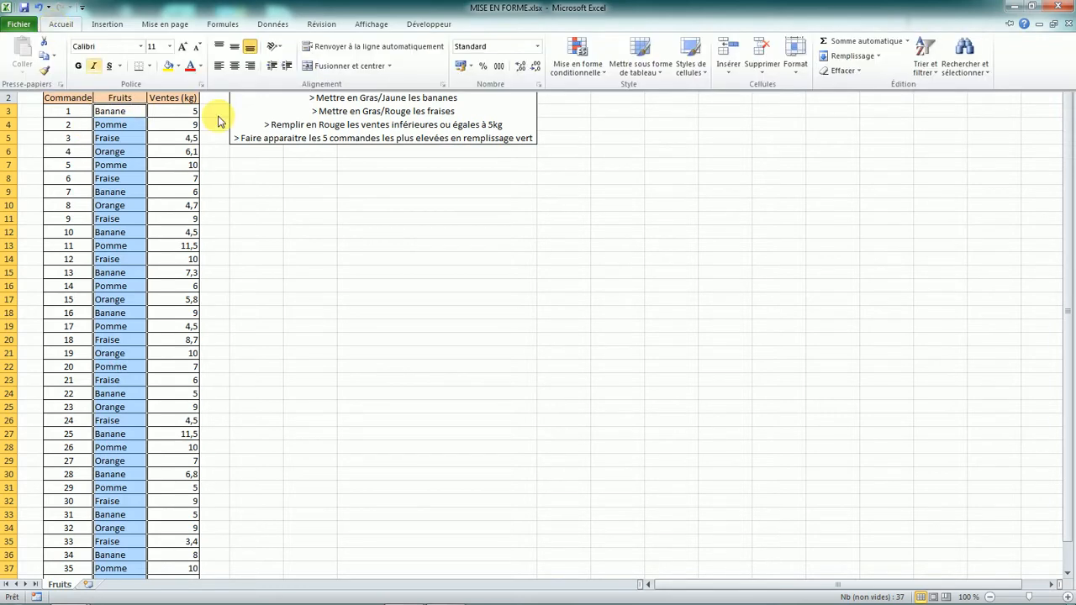
left_click(591, 71)
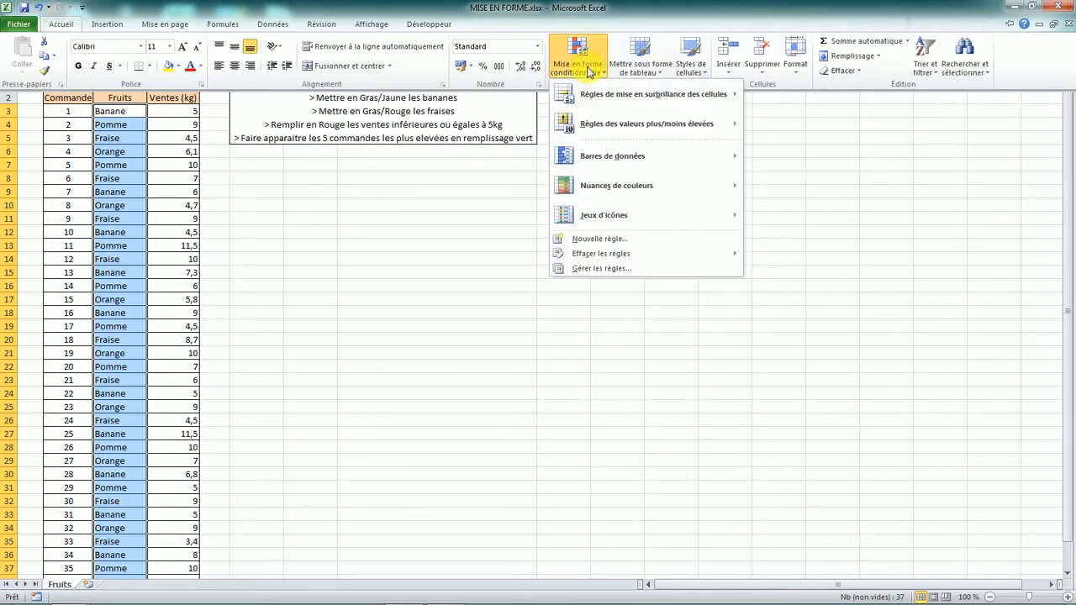
left_click(624, 241)
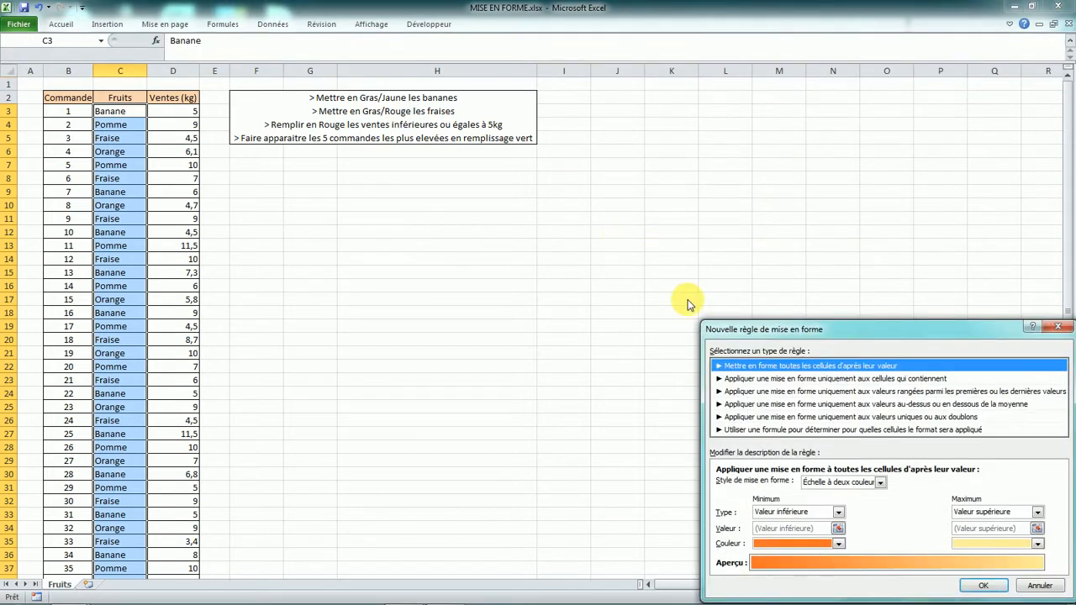
left_click_drag(764, 327, 505, 94)
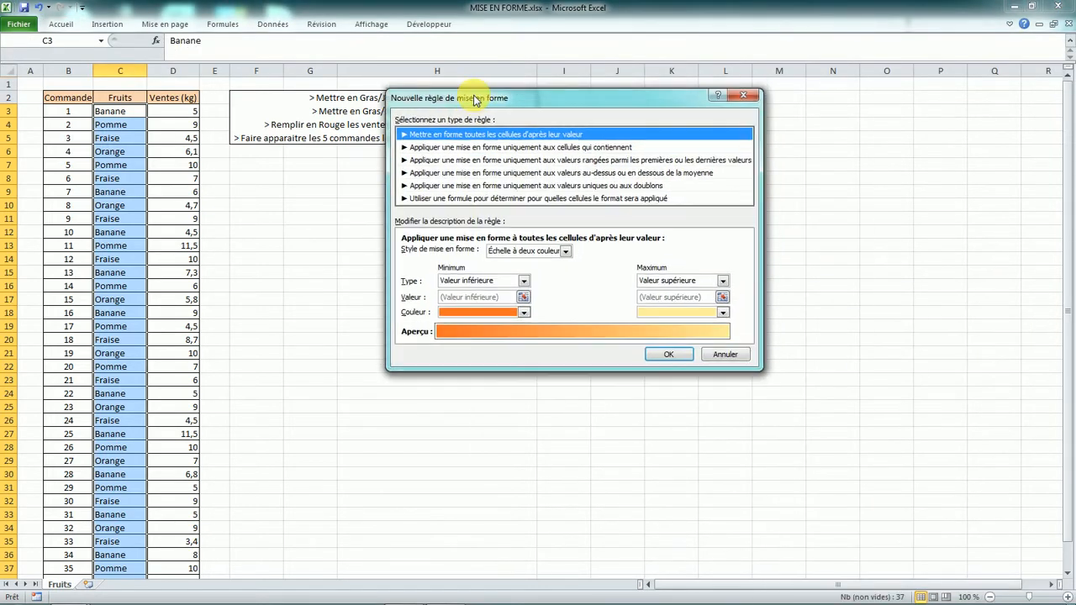
left_click(496, 148)
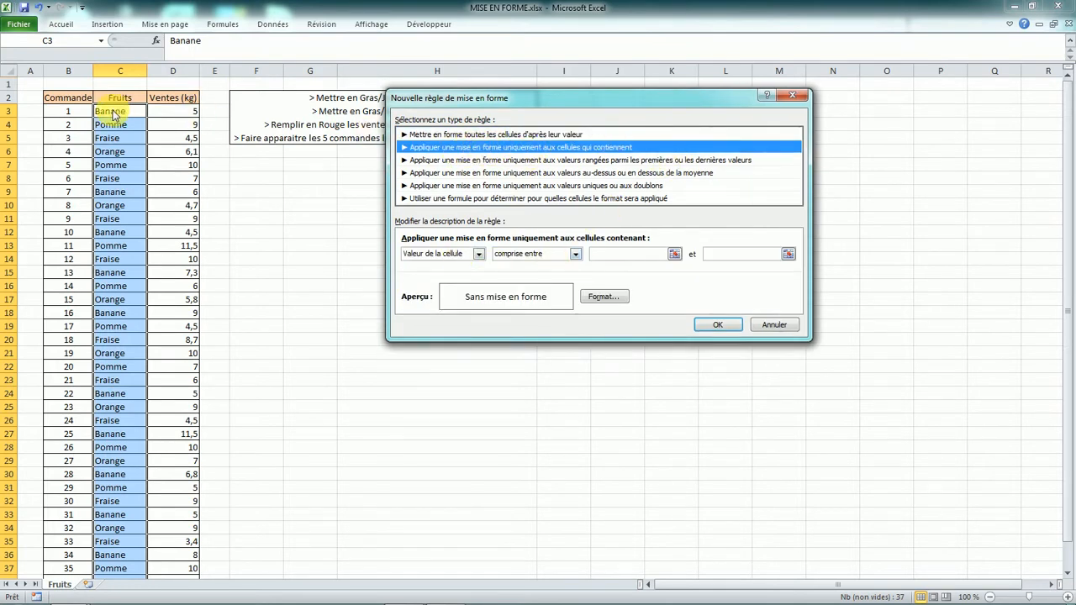
left_click(557, 253)
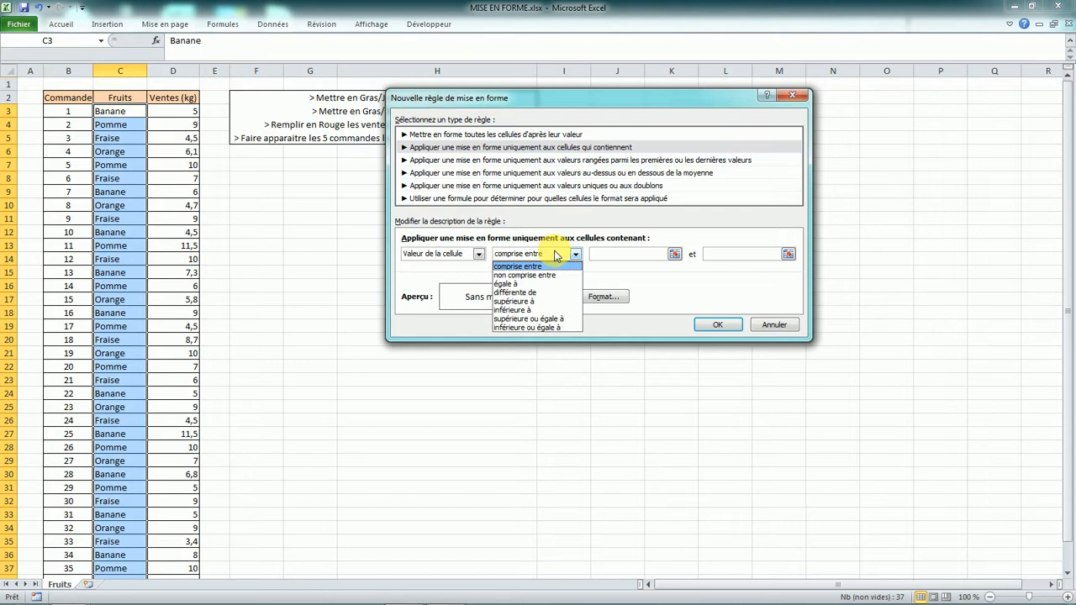
left_click(528, 284)
left_click(614, 254)
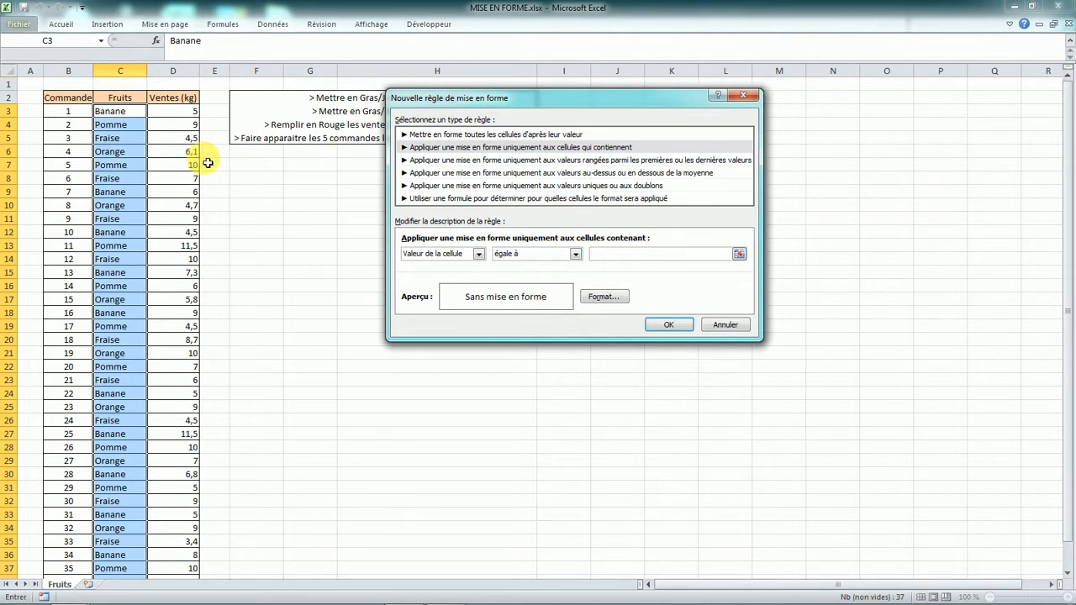
type("Banane")
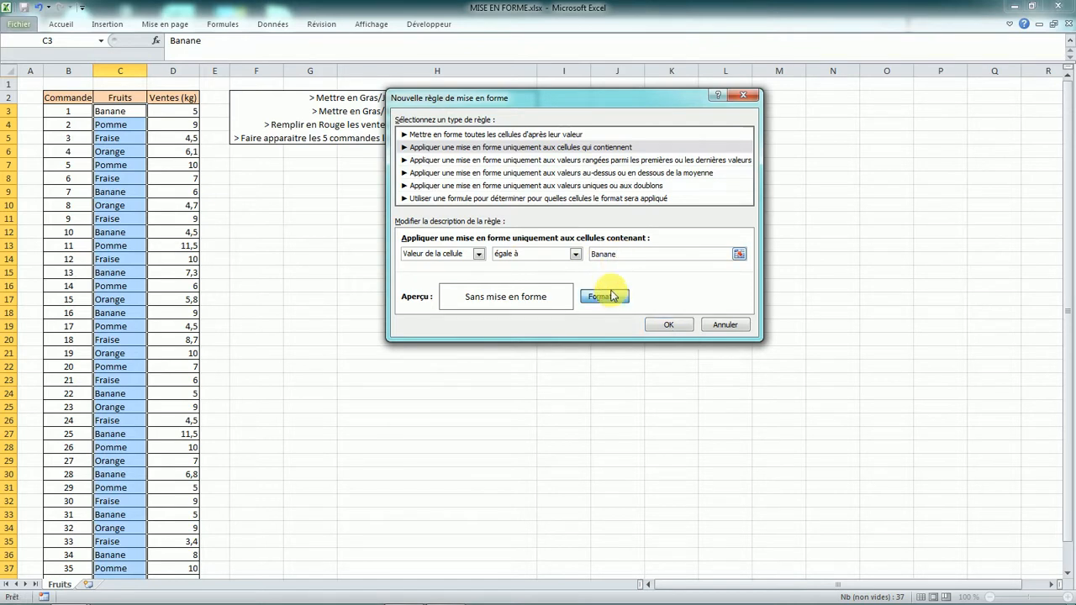
Give the Banane rule a bold (Gras) font in standard yellow and apply it to the fruit names
left_click(613, 295)
left_click_drag(798, 278, 534, 146)
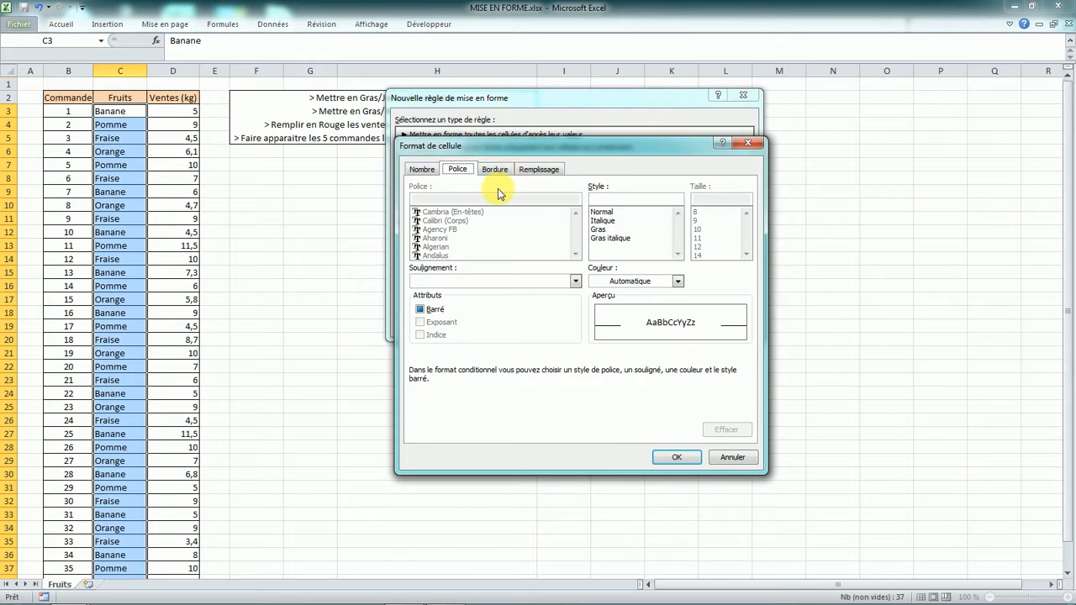
left_click(598, 228)
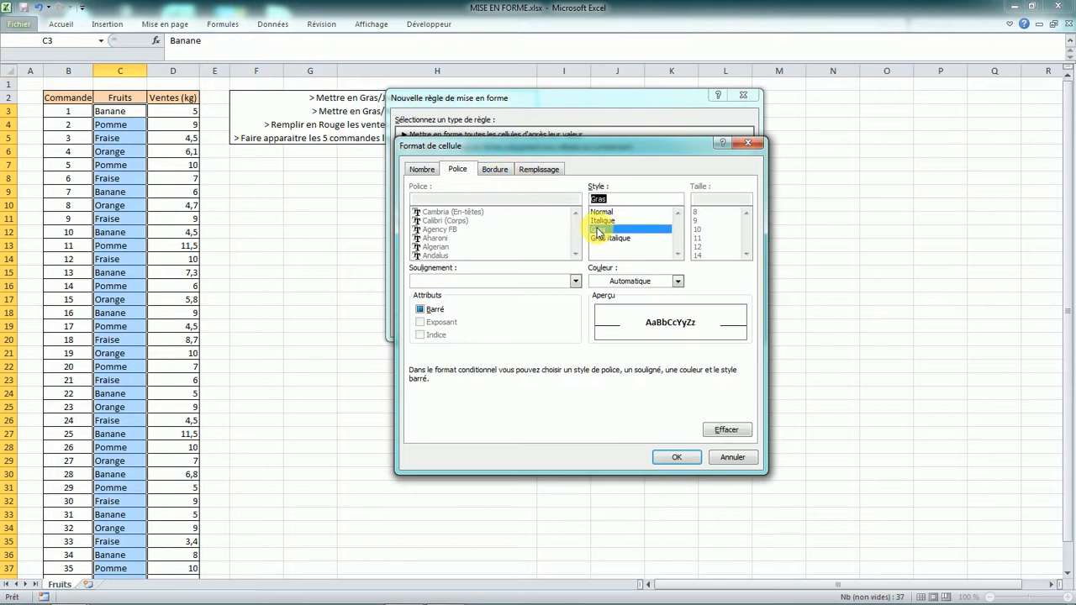
left_click(677, 281)
left_click(634, 395)
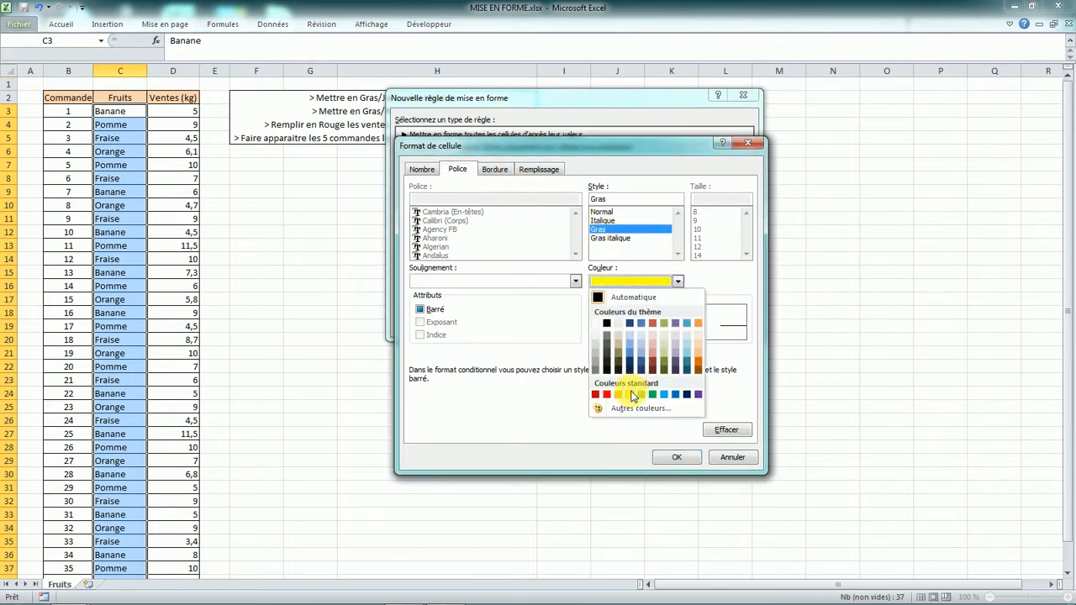
left_click(681, 459)
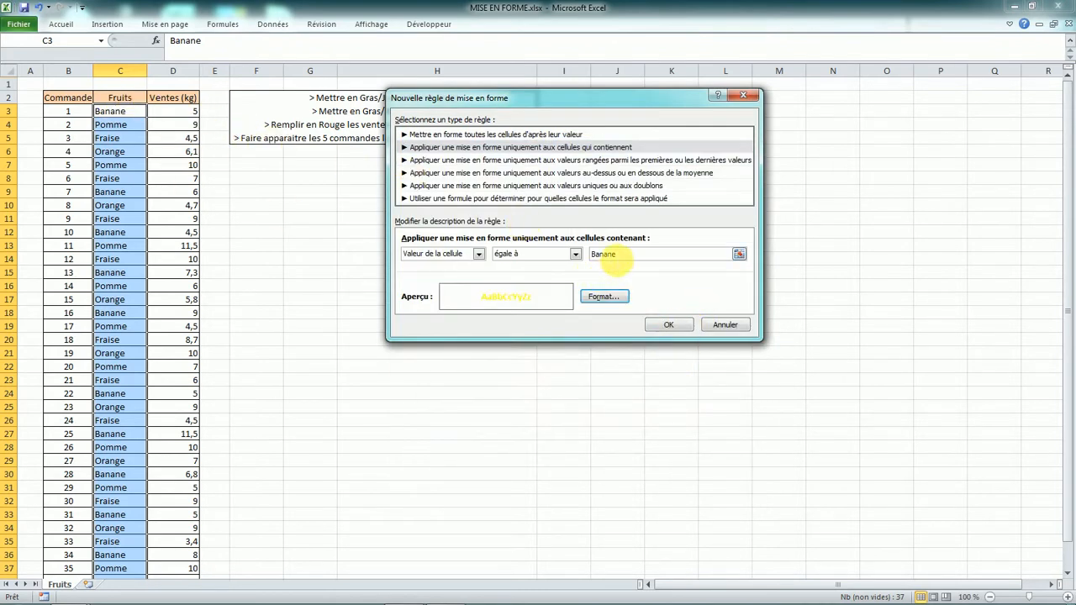
left_click_drag(623, 255, 589, 252)
left_click(619, 255)
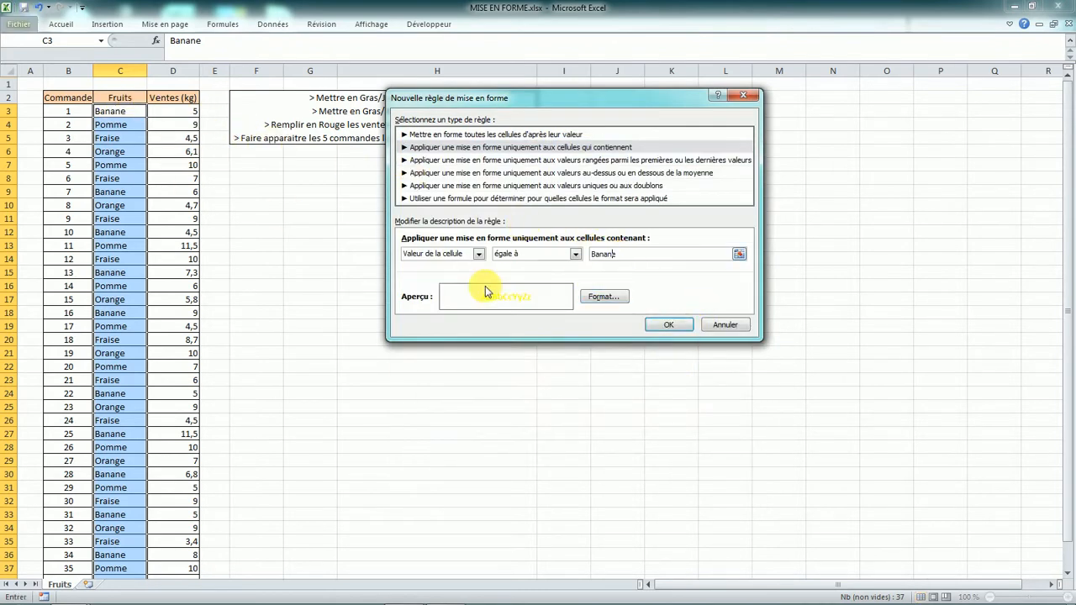
left_click(672, 324)
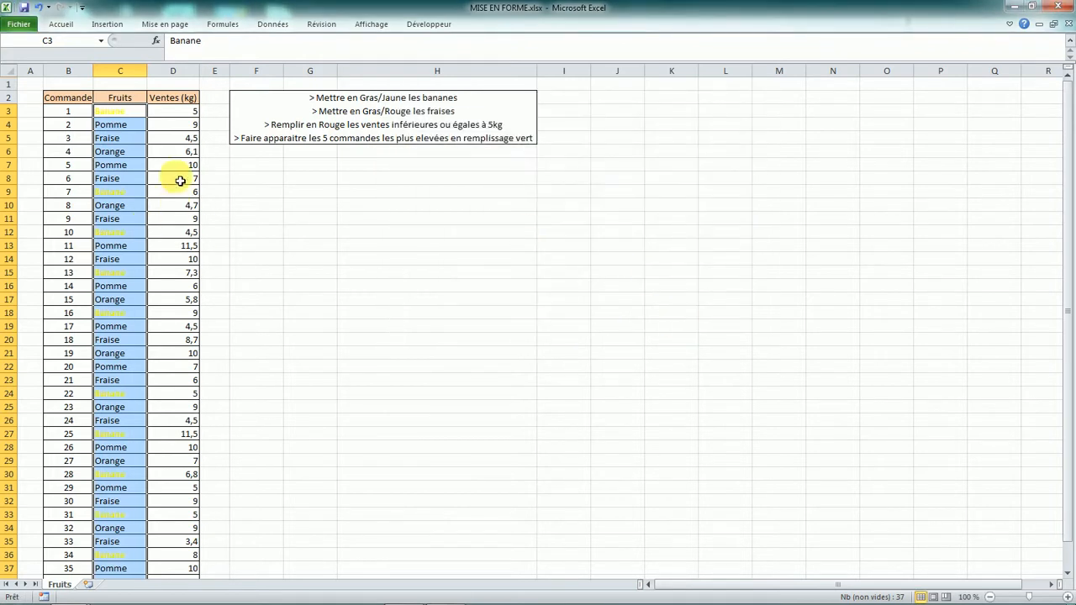
Start a second conditional formatting rule on the fruit names for cells whose value is equal to (égale à) Fraise
scroll(168, 253, "down", 2)
scroll(120, 411, "up", 2)
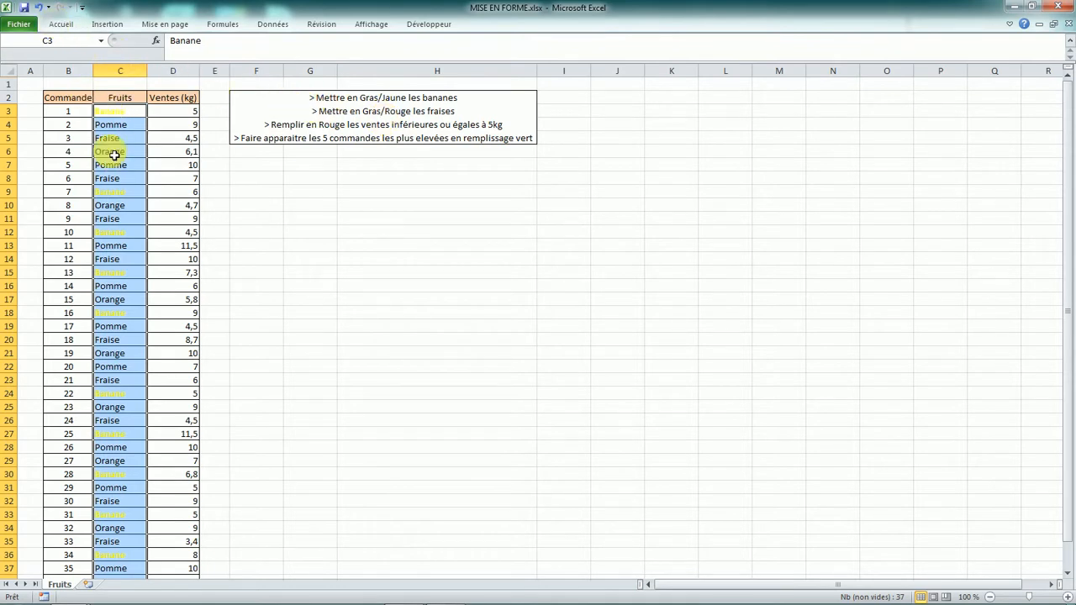
left_click(60, 26)
left_click(572, 69)
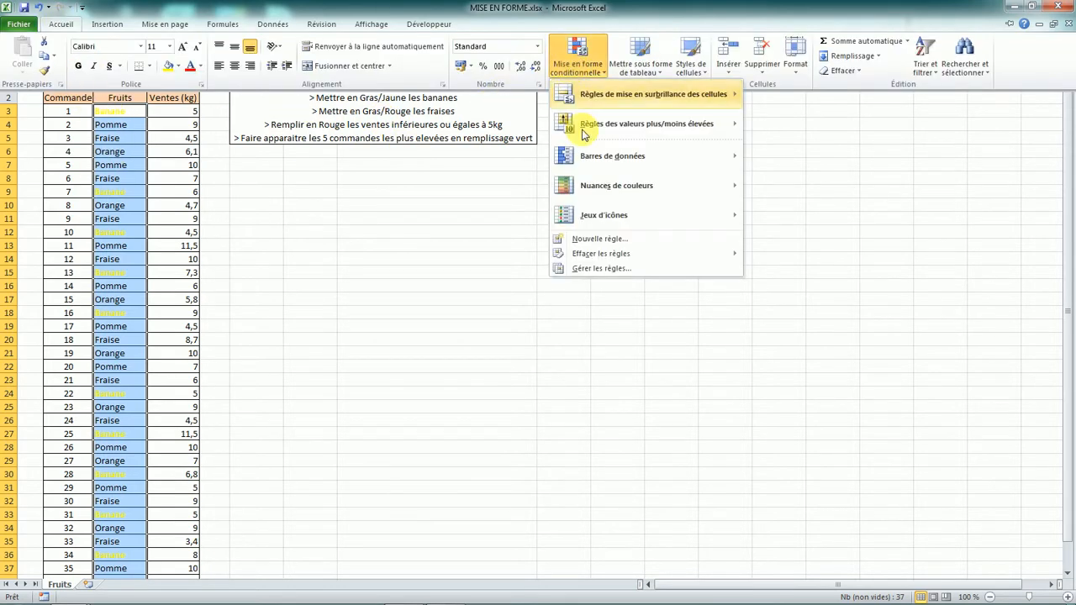
left_click(599, 239)
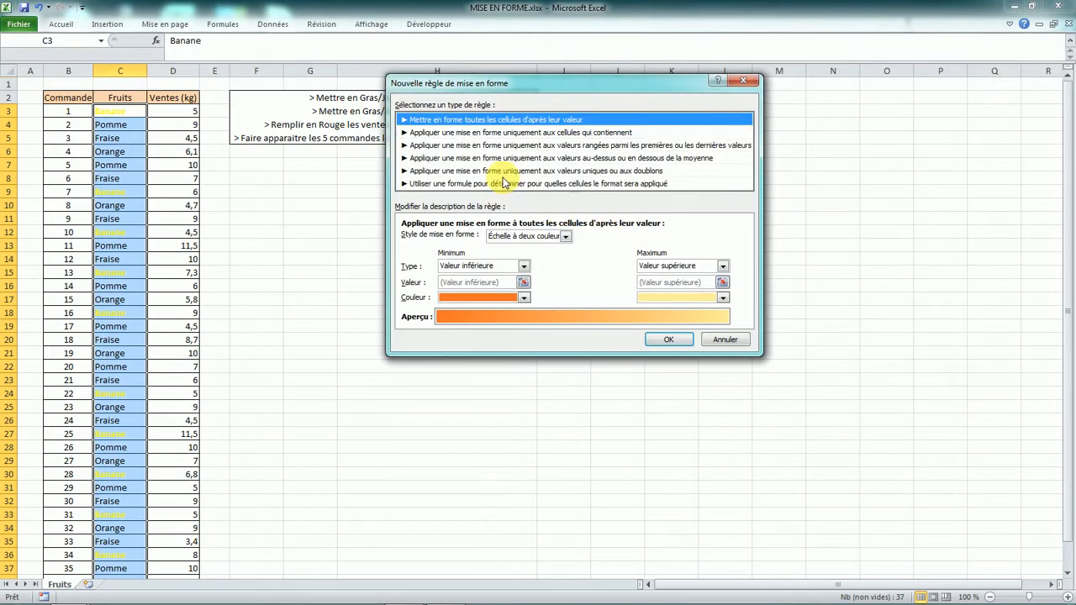
left_click(477, 132)
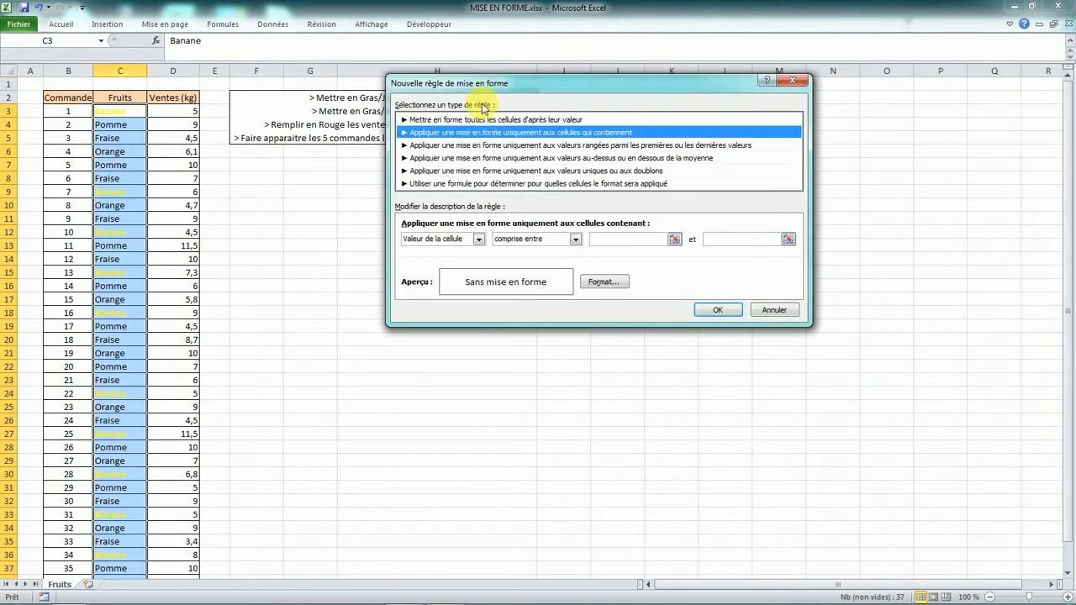
left_click(533, 240)
left_click(506, 269)
left_click(620, 240)
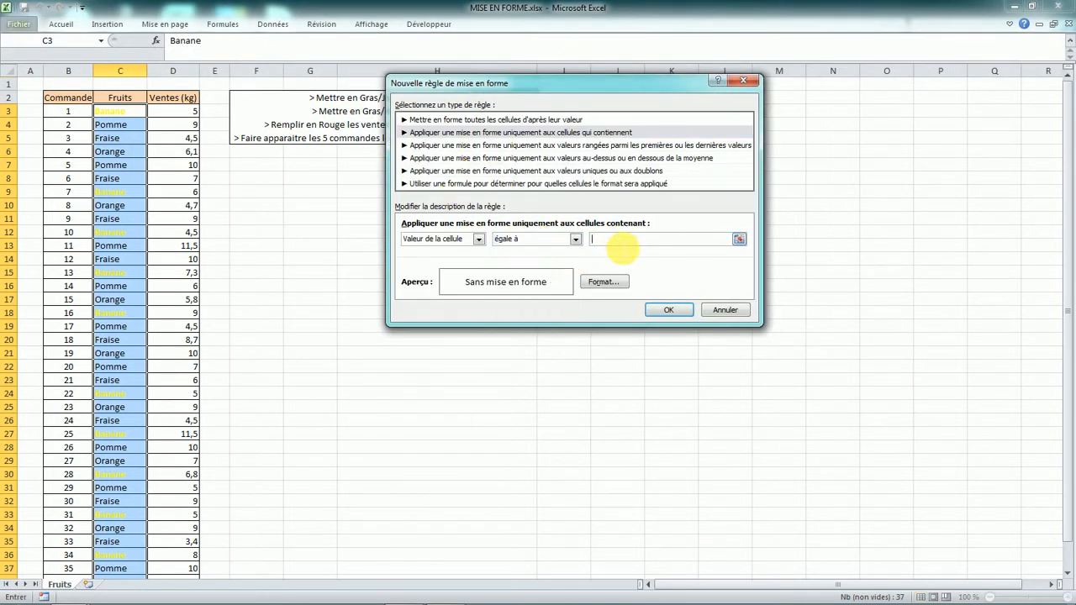
key("Caps_Lock")
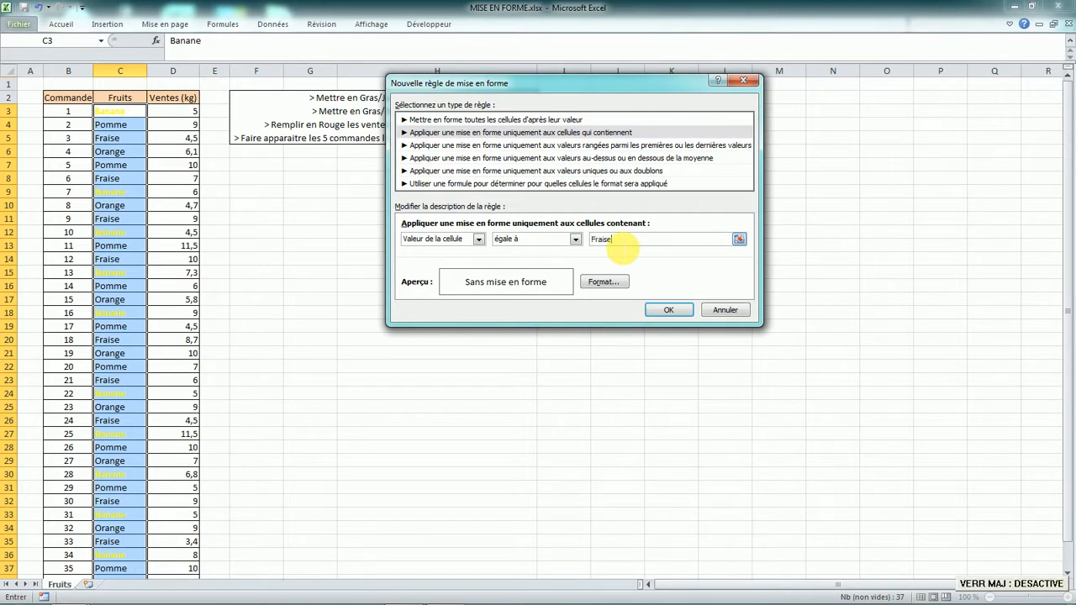
left_click_drag(639, 90, 638, 178)
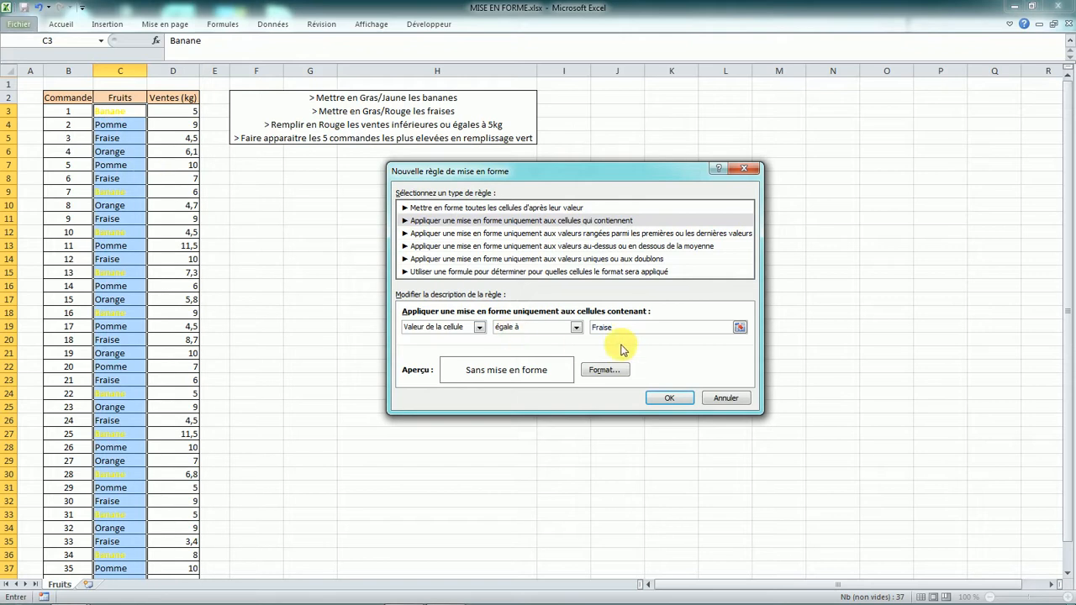
Give the Fraise rule a bold (Gras) font in standard red and apply it to the fruit names
left_click(616, 379)
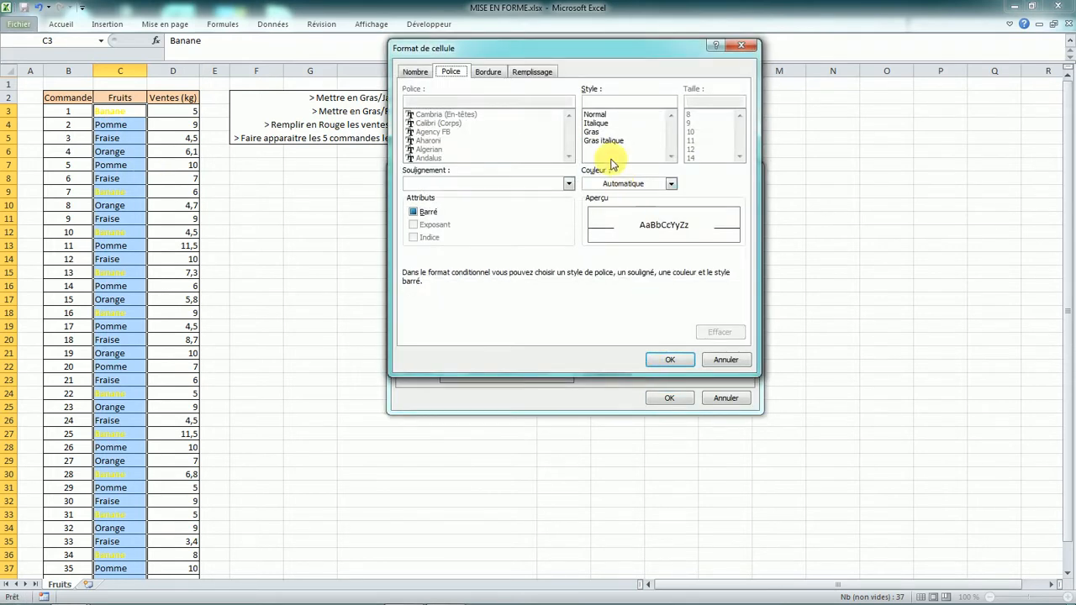
left_click(599, 132)
left_click(625, 183)
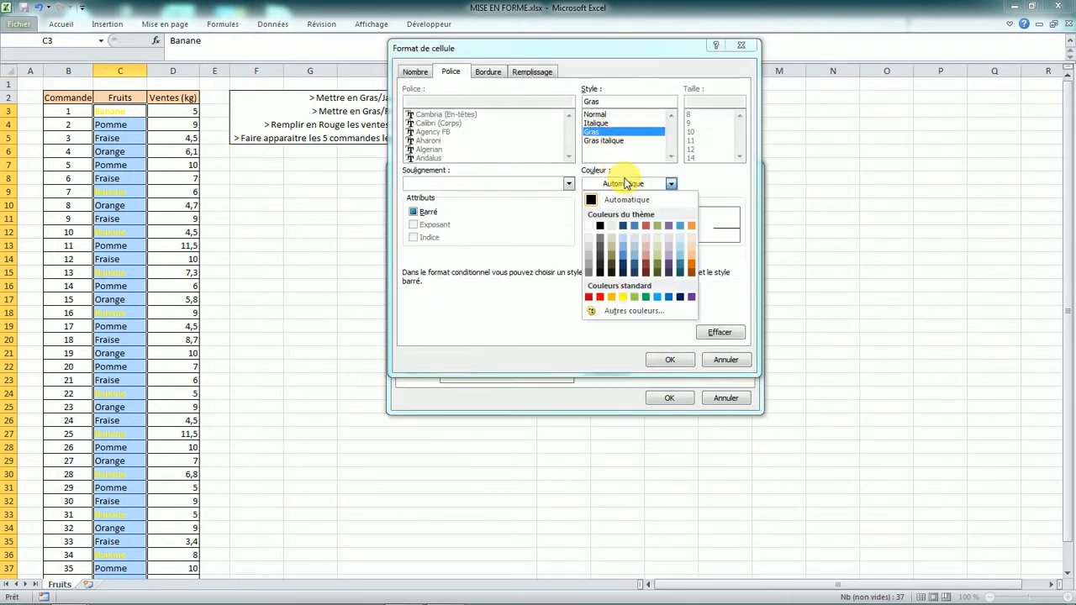
left_click(602, 297)
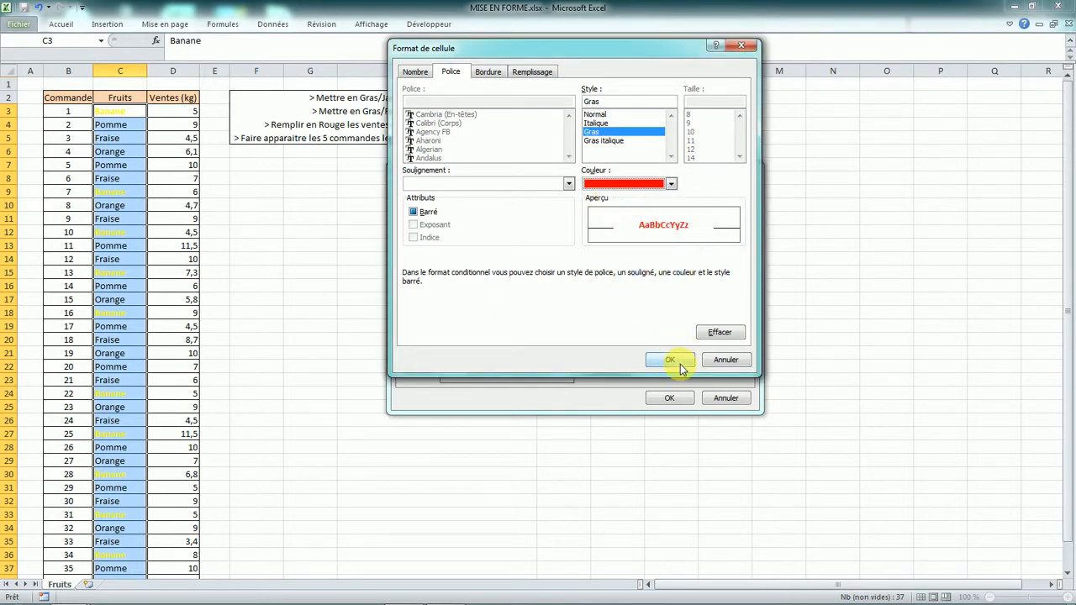
left_click(670, 360)
left_click(670, 398)
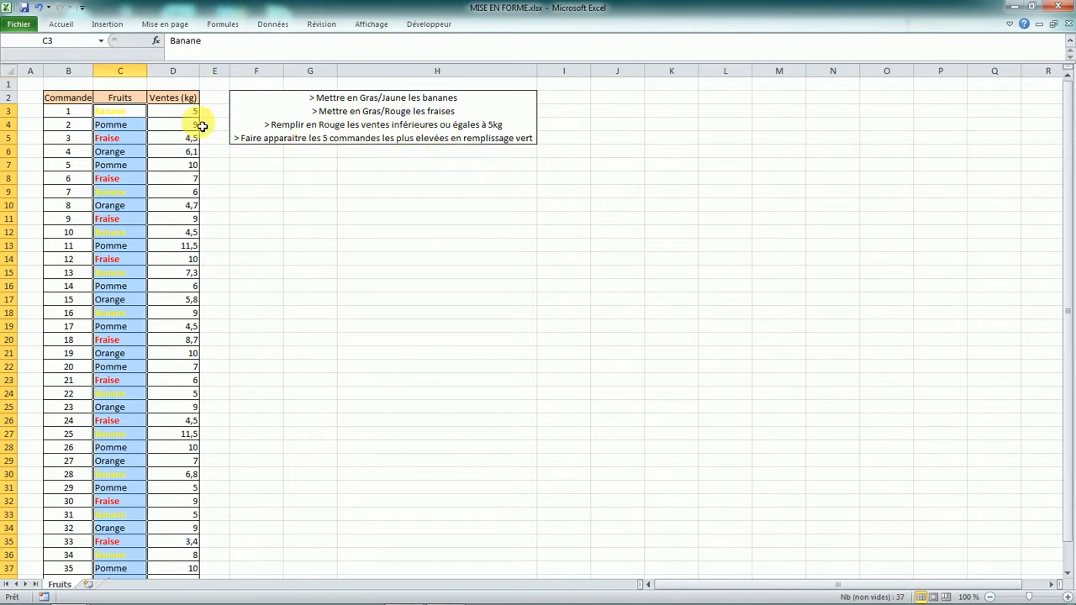
left_click_drag(173, 111, 180, 404)
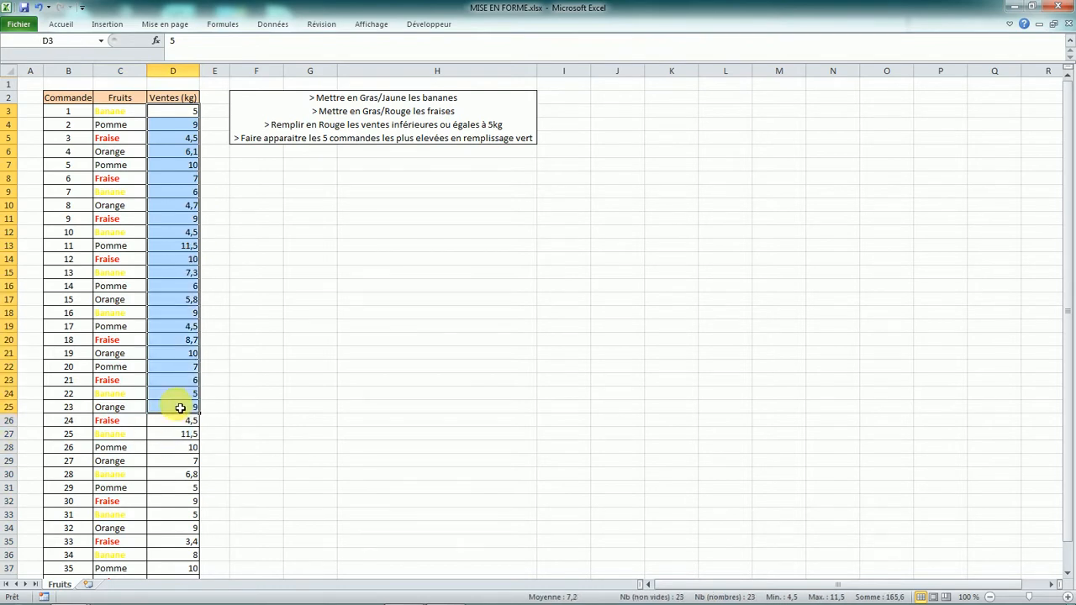
scroll(233, 221, "down", 1)
scroll(232, 264, "up", 1)
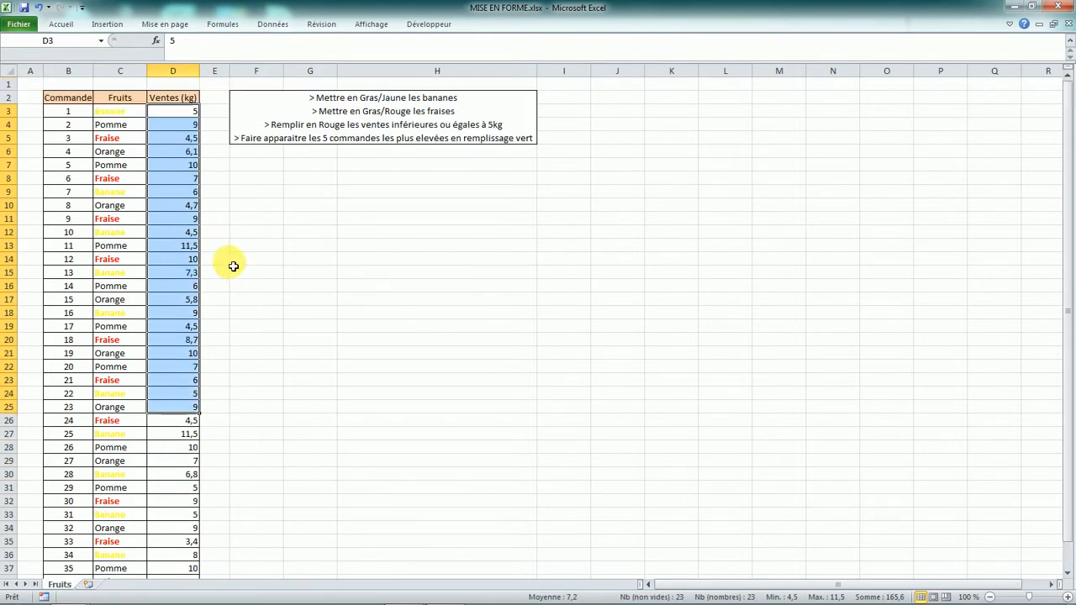
left_click(193, 123)
Start a new conditional formatting rule on the sales in D3:D39 for cell values less than or equal to (inférieure ou égale à) 5
left_click_drag(192, 114, 186, 540)
scroll(290, 349, "up", 2)
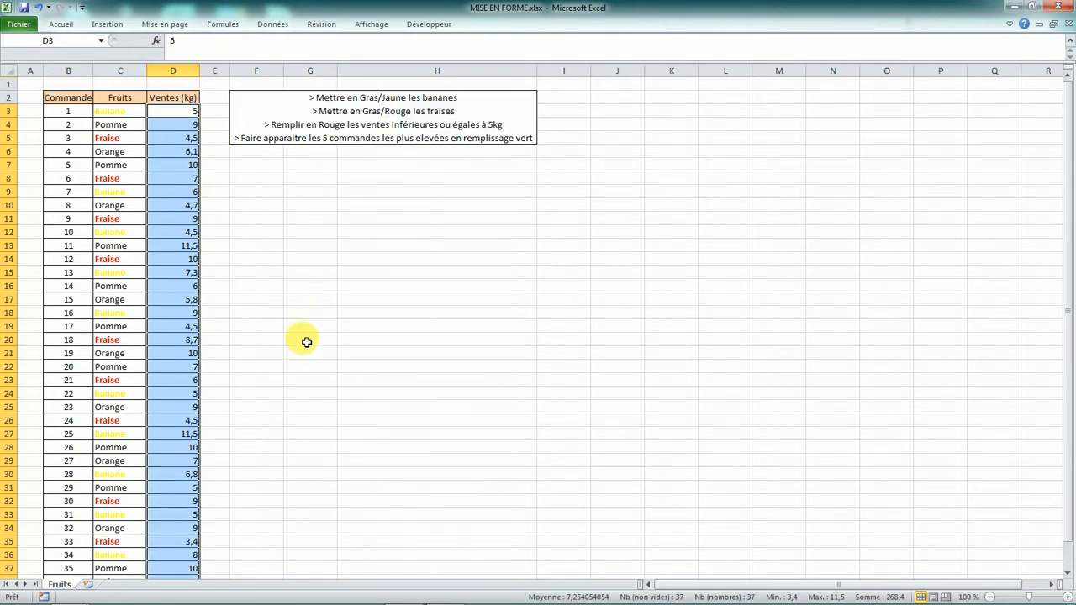
left_click(61, 23)
left_click(582, 72)
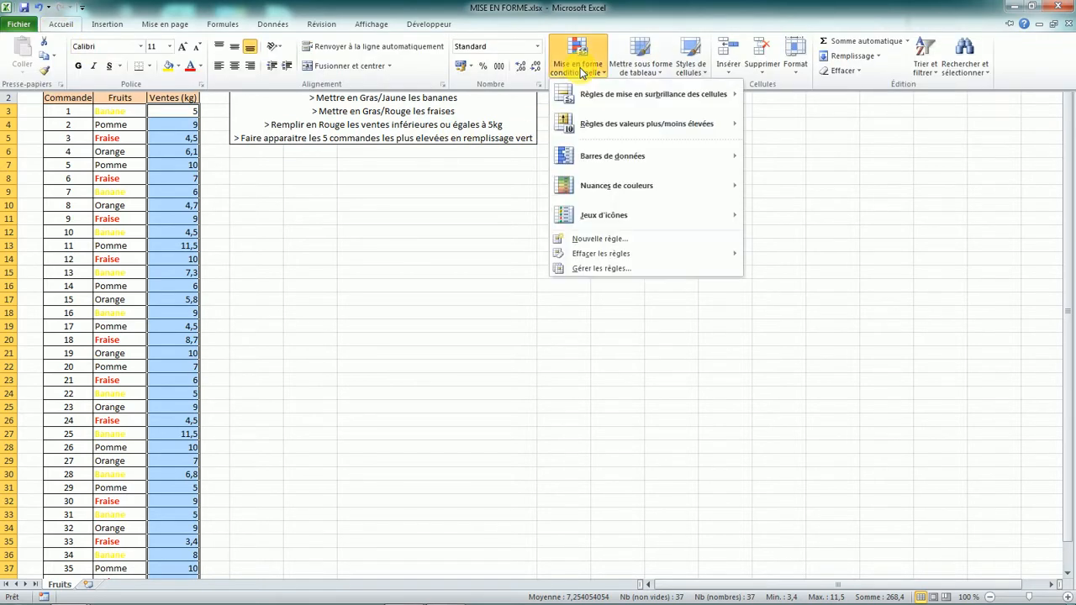
mouse_move(611, 98)
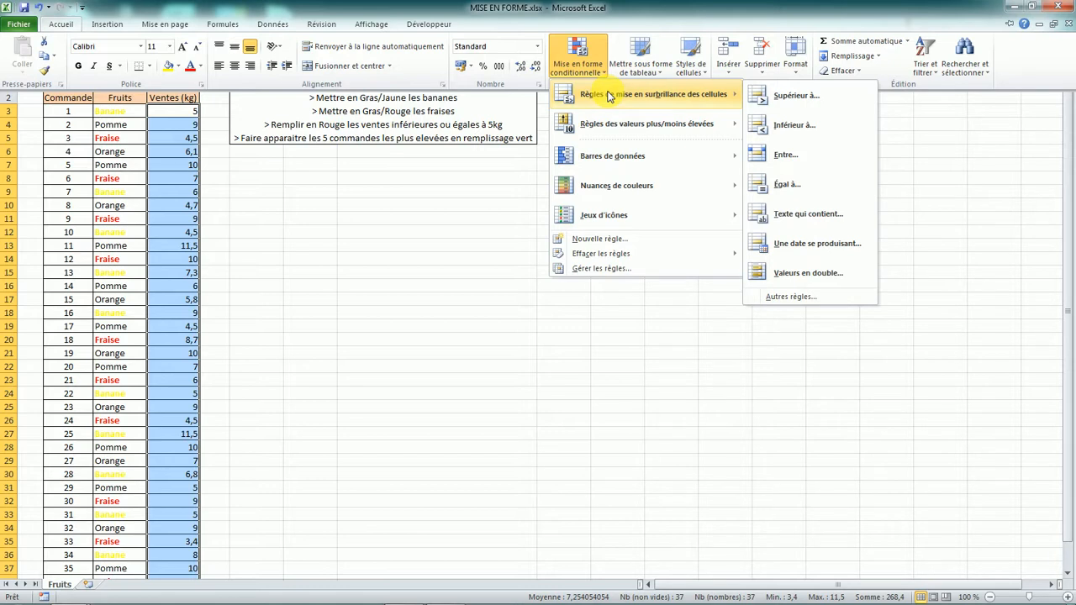
mouse_move(617, 120)
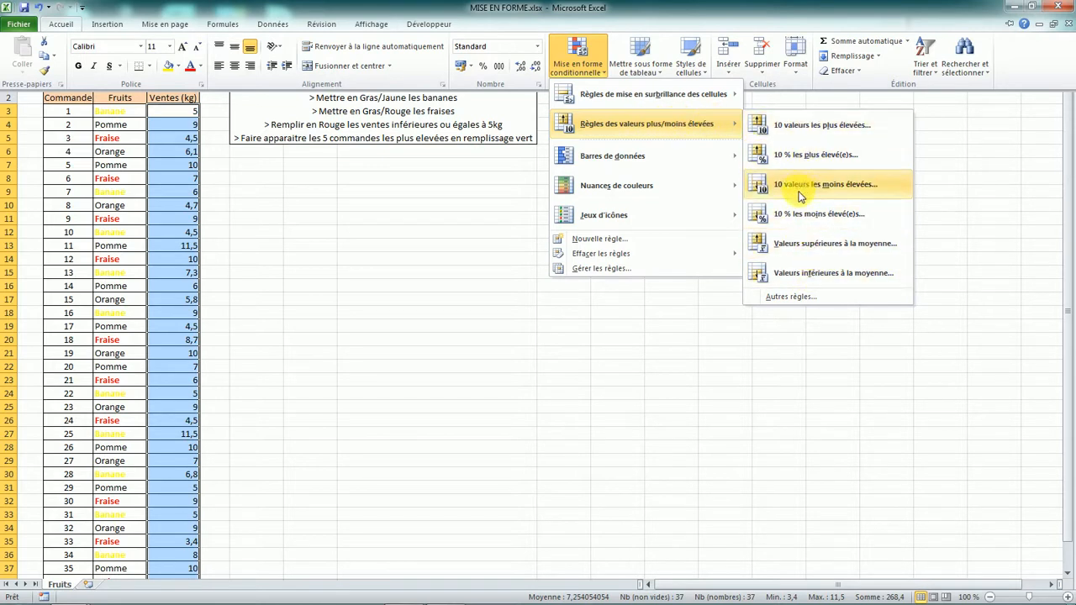
mouse_move(688, 104)
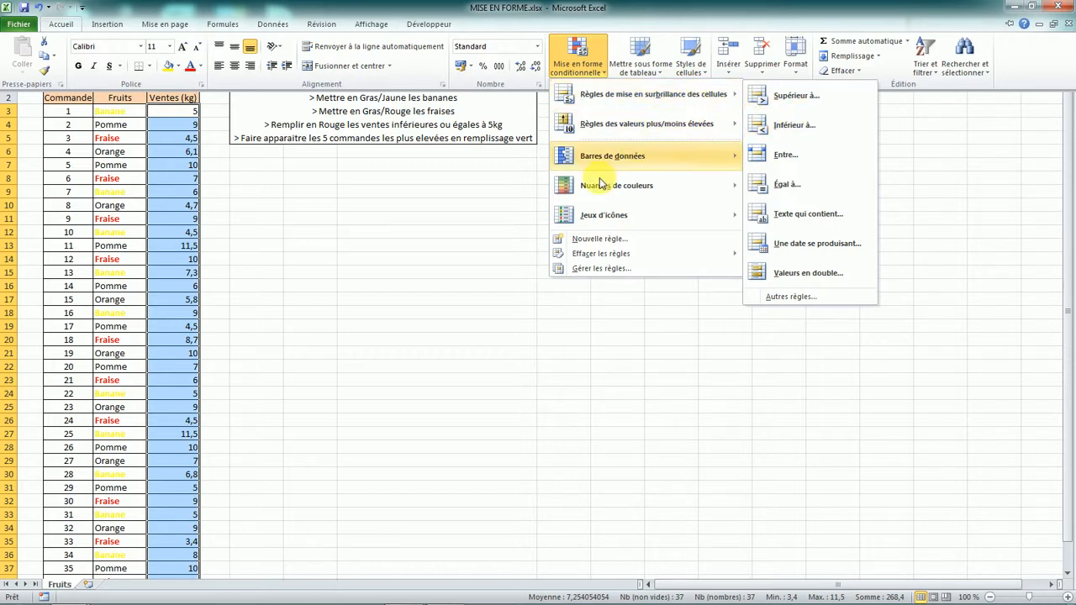
left_click(612, 242)
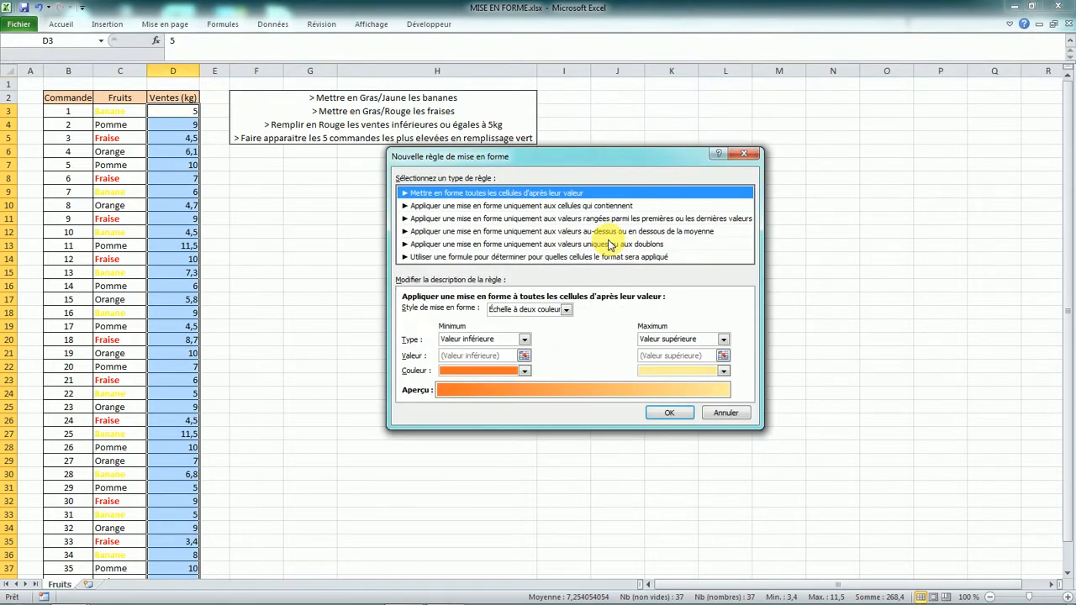
left_click(473, 204)
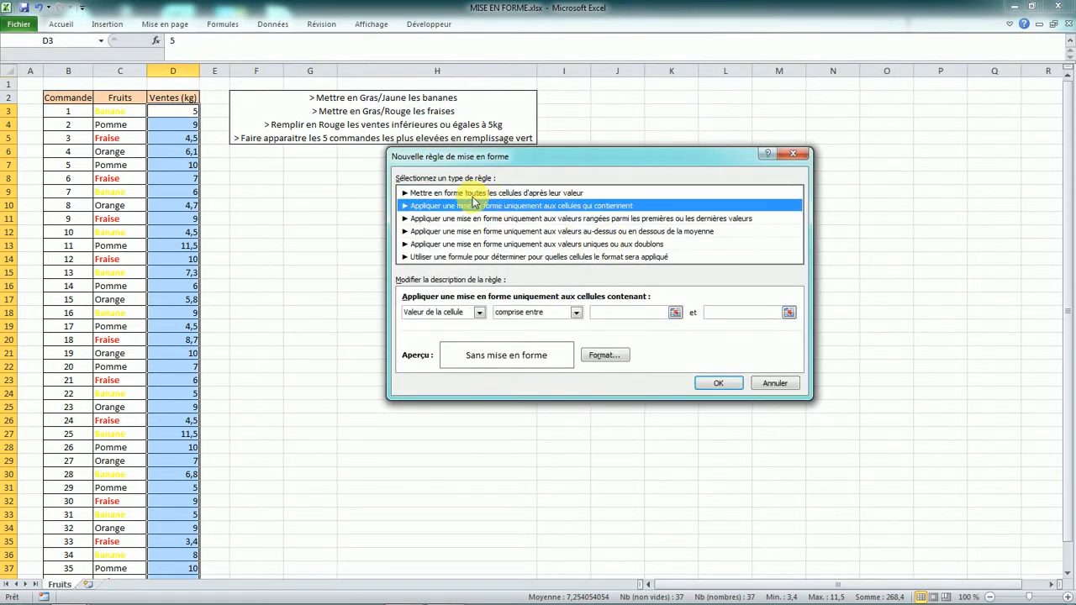
left_click(523, 312)
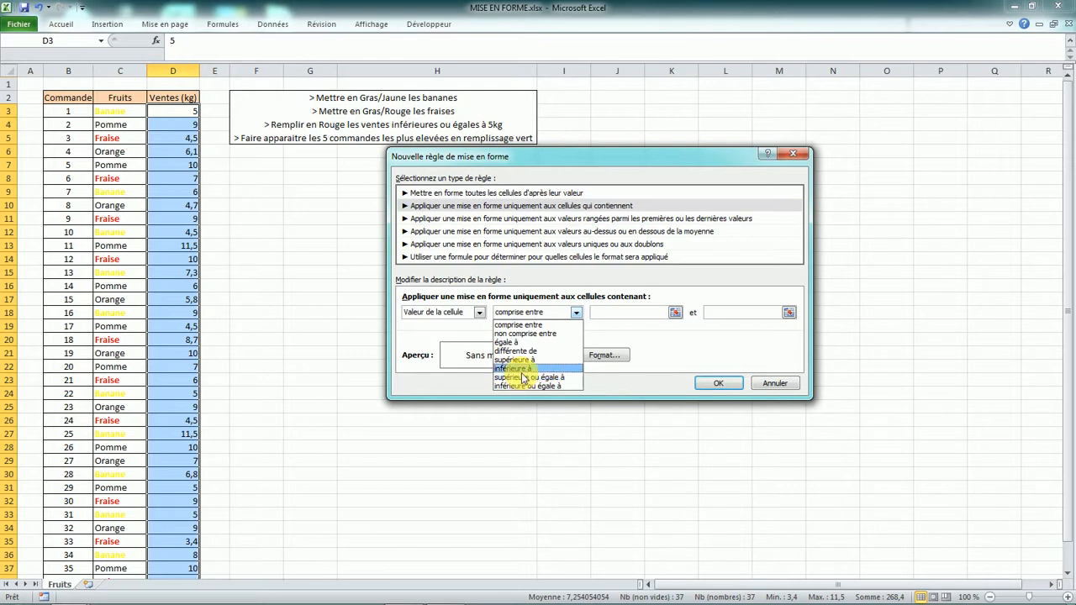
left_click(616, 313)
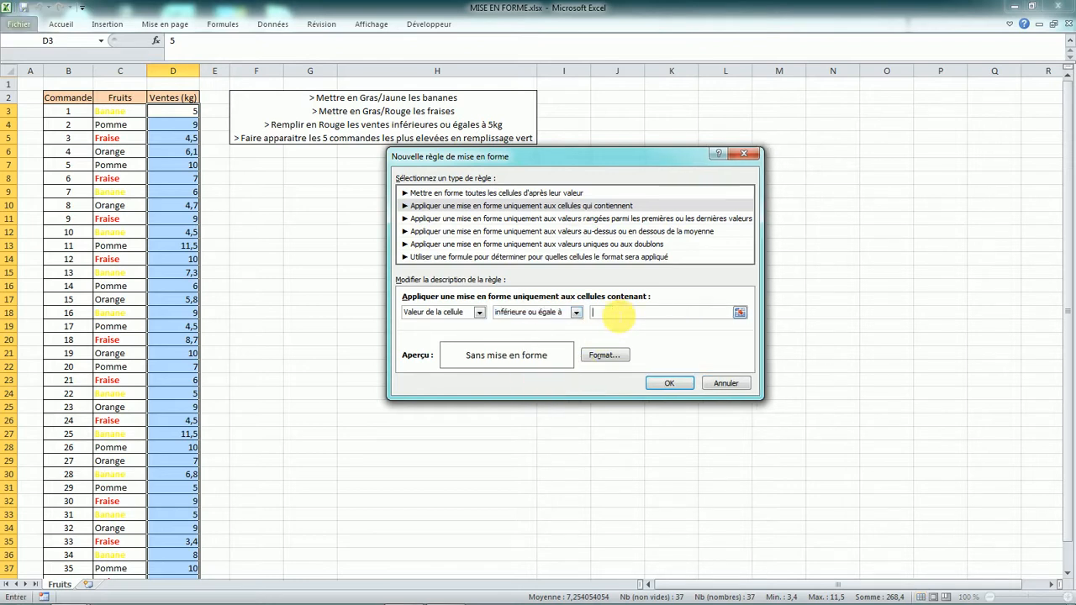
Give the rule for sales of 5 kg or less a standard red fill (Remplissage) and apply it to the sales column
left_click(607, 355)
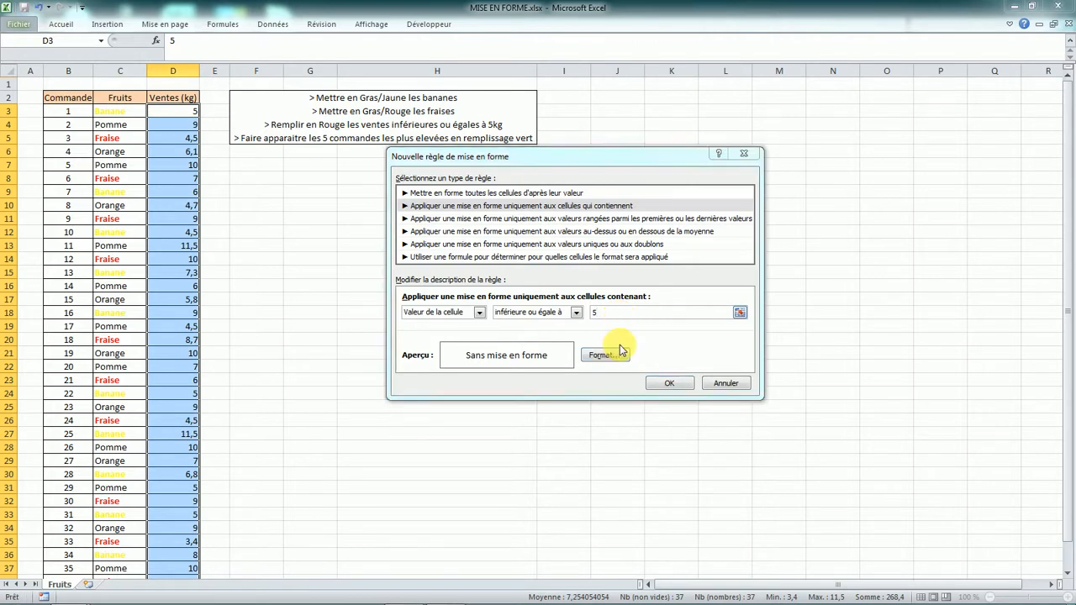
left_click(534, 144)
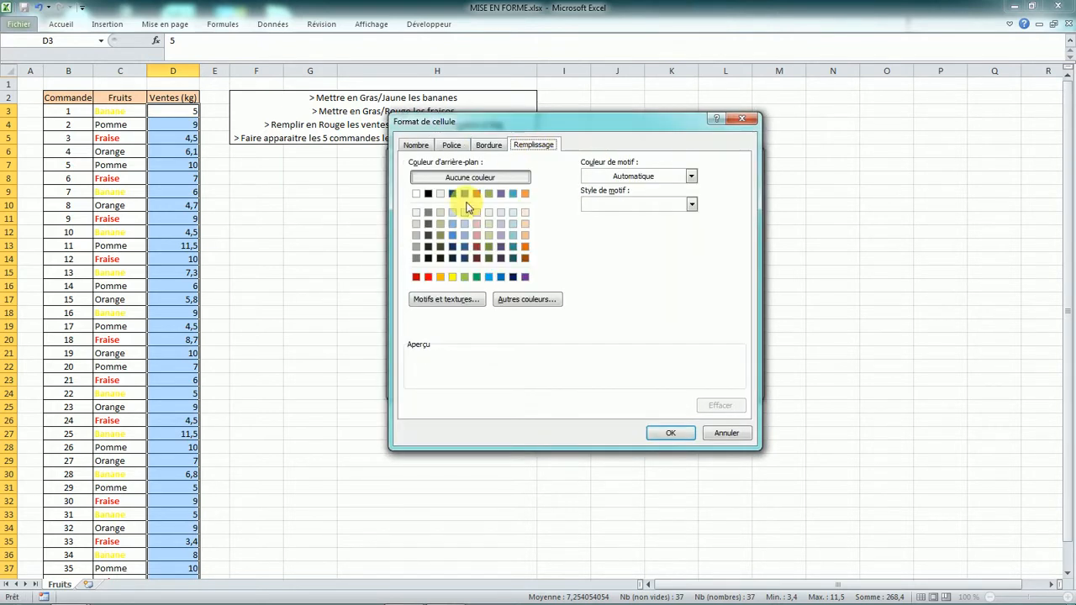
left_click(426, 278)
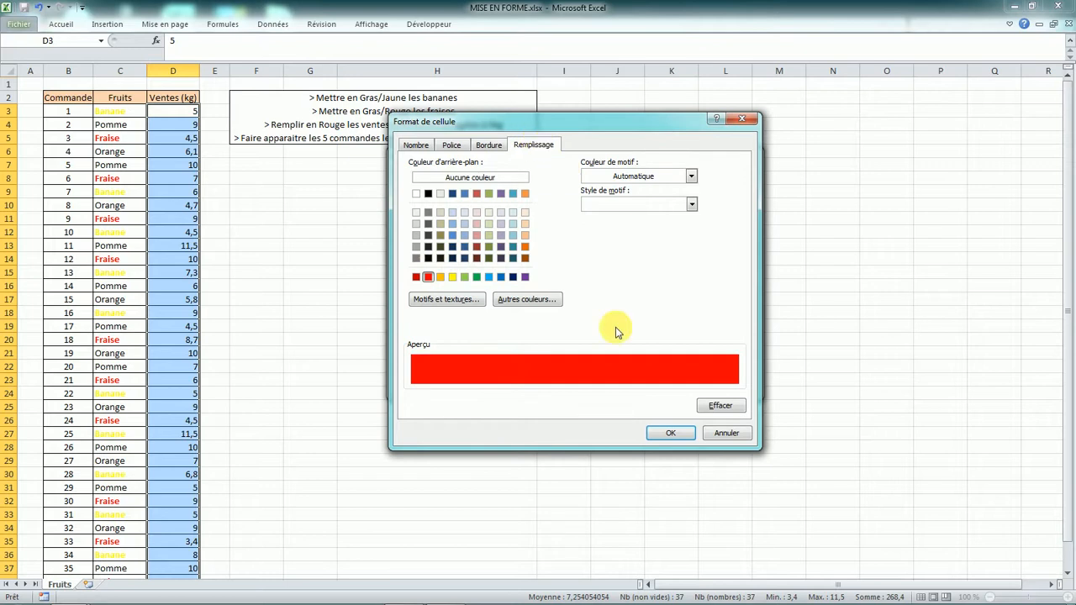
left_click(681, 433)
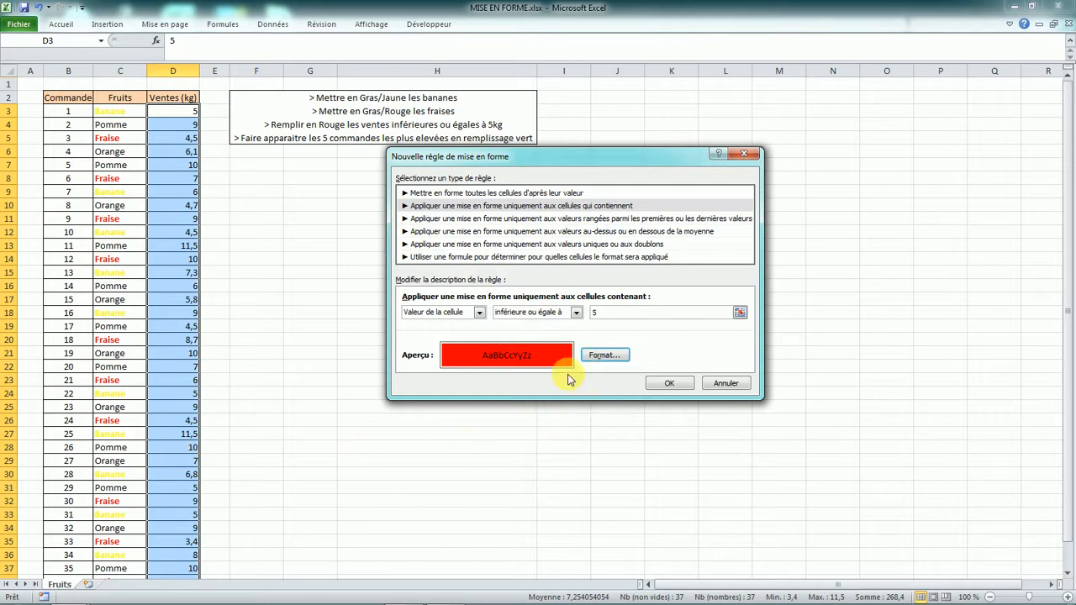
left_click(666, 383)
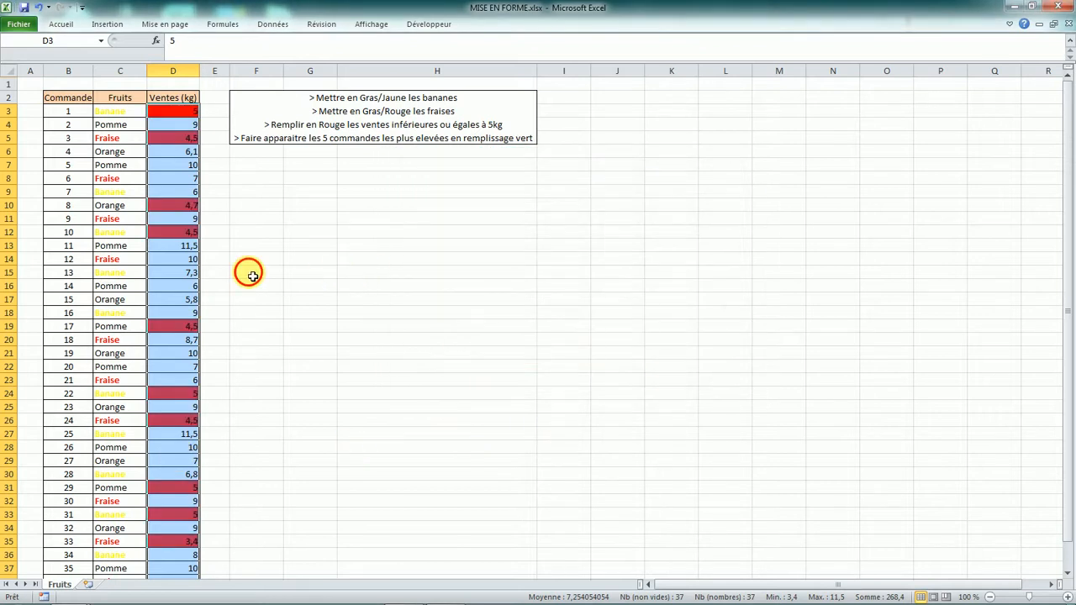
left_click(252, 272)
Start a highest-values rule (10 valeurs les plus élevées) on the sales in D3:D39, with the number of values set to 5
left_click(190, 114)
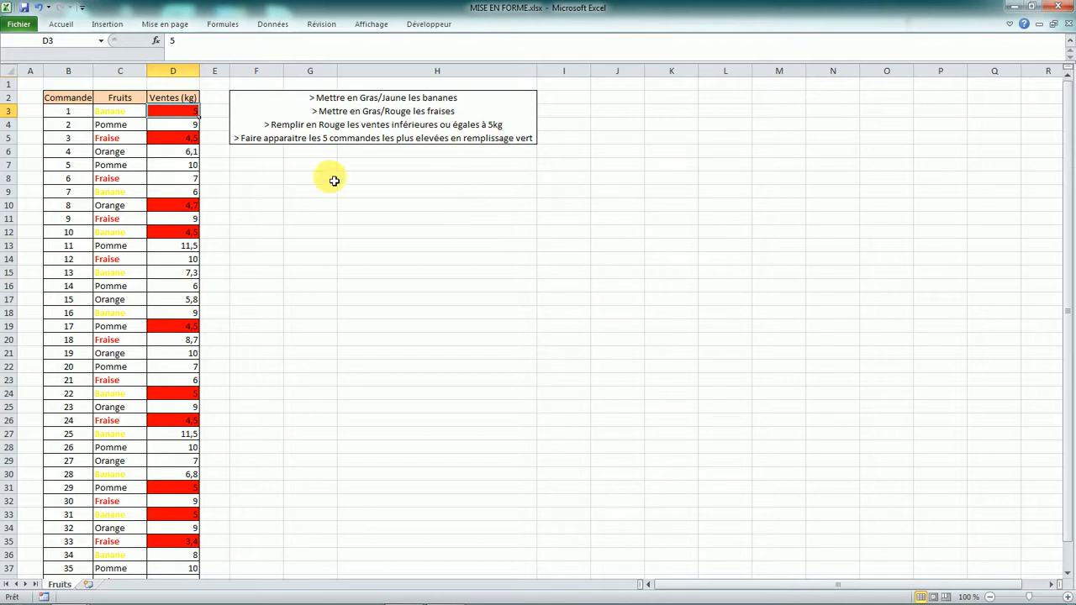
scroll(197, 126, "down", 1)
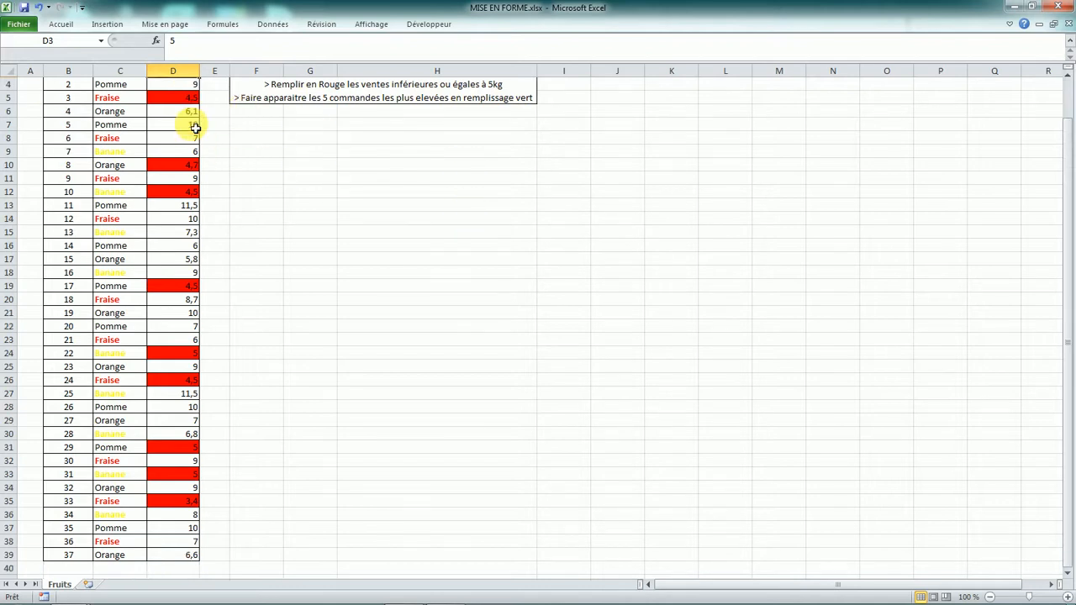
scroll(197, 126, "up", 1)
left_click_drag(187, 113, 194, 565)
scroll(265, 443, "up", 1)
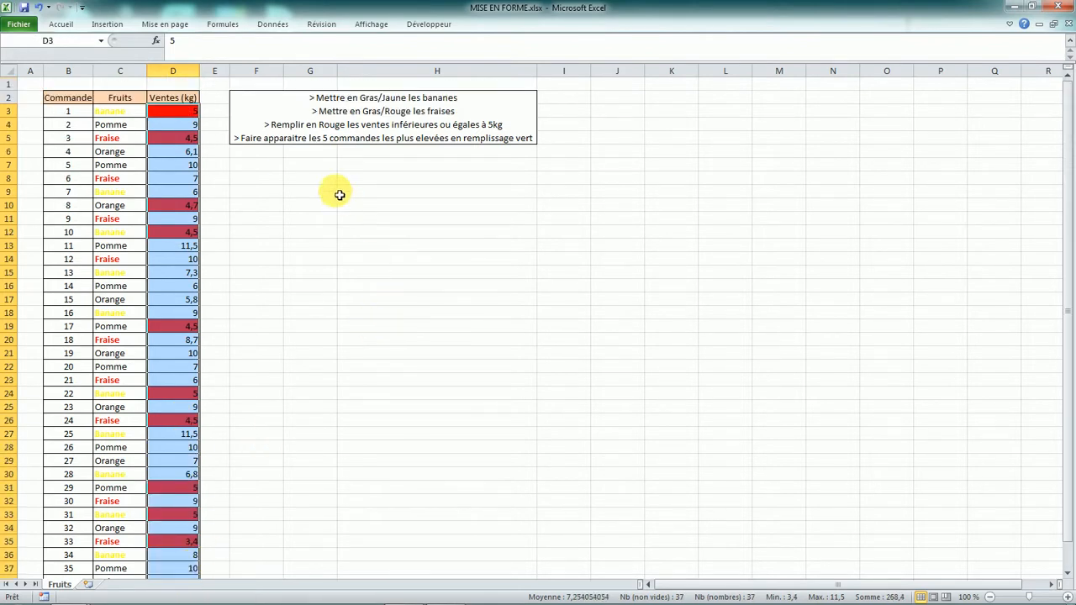
left_click(59, 27)
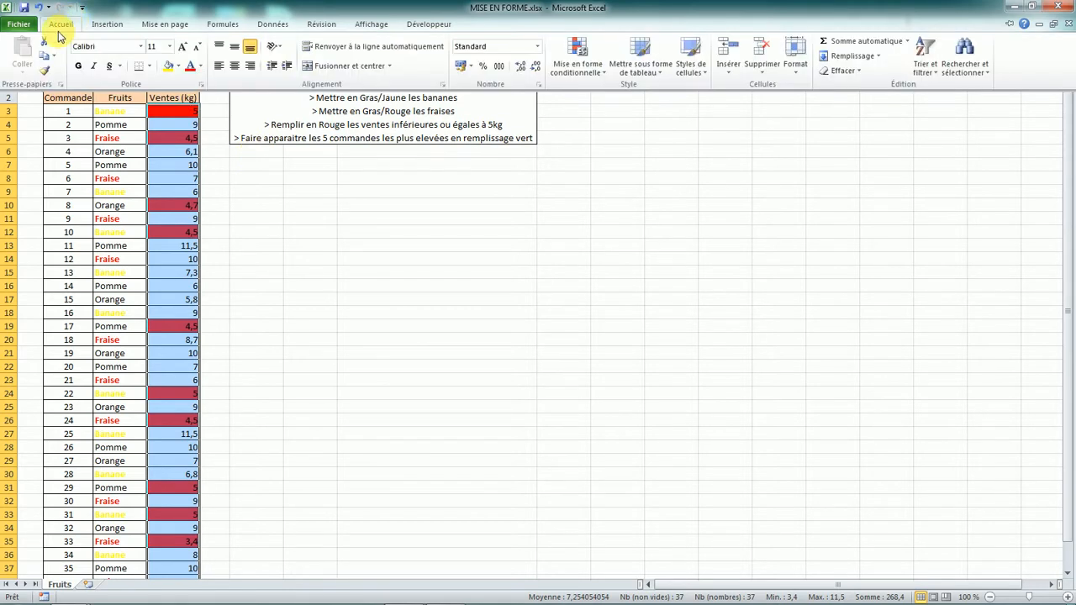
left_click(570, 71)
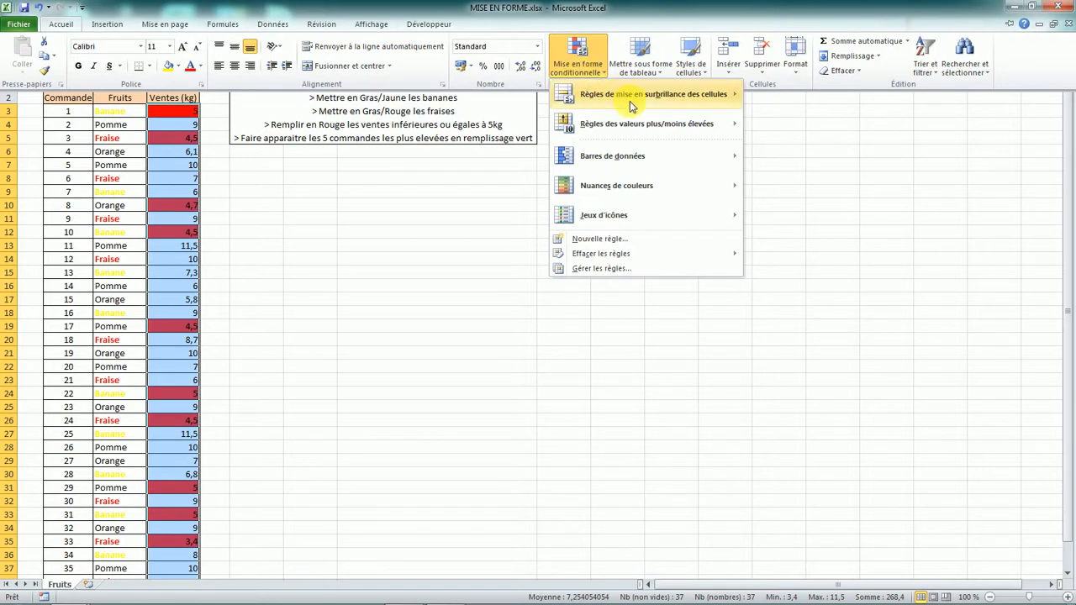
mouse_move(648, 130)
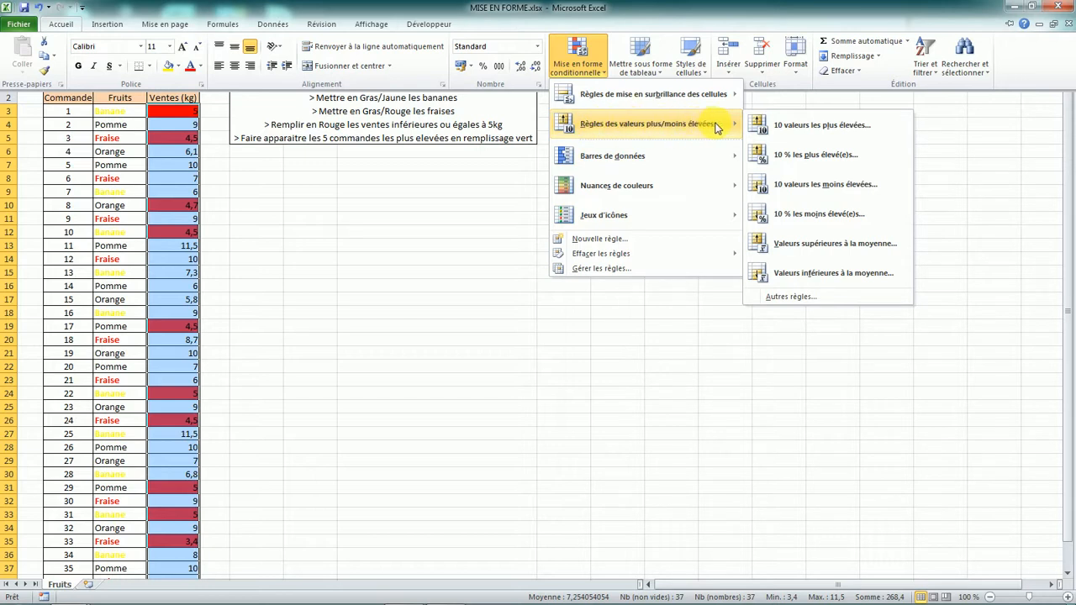
left_click(832, 133)
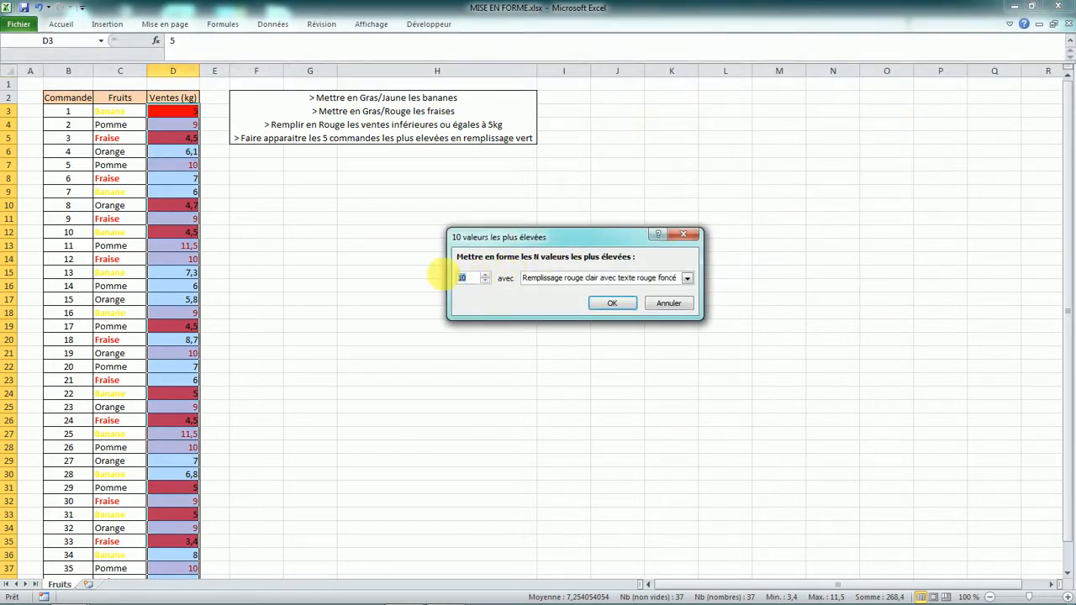
type("5")
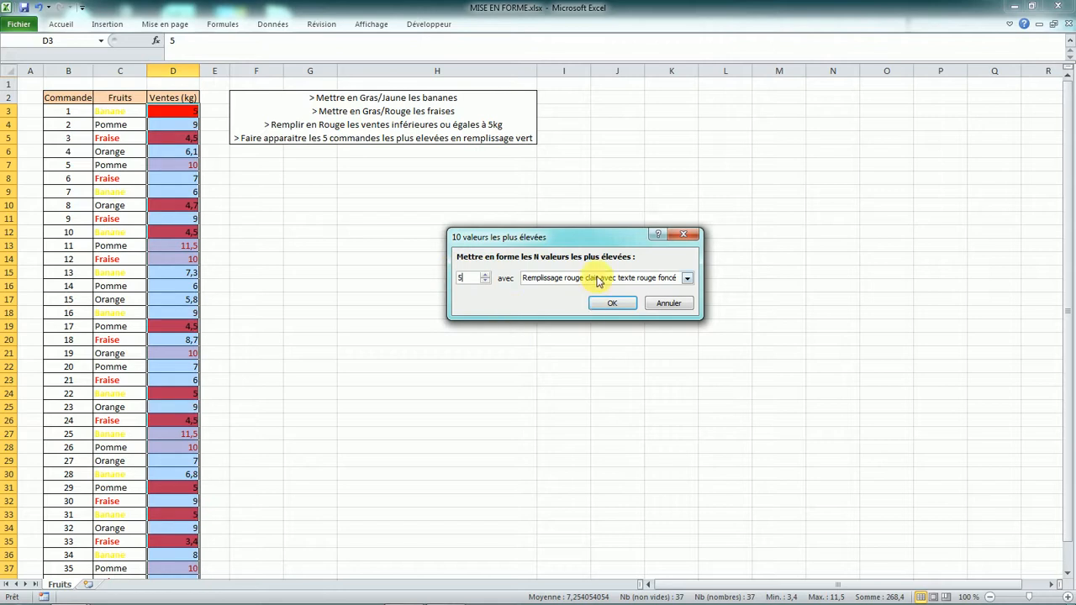
Format the five highest sales with Remplissage vert avec texte vert foncé and apply the rule
left_click(595, 280)
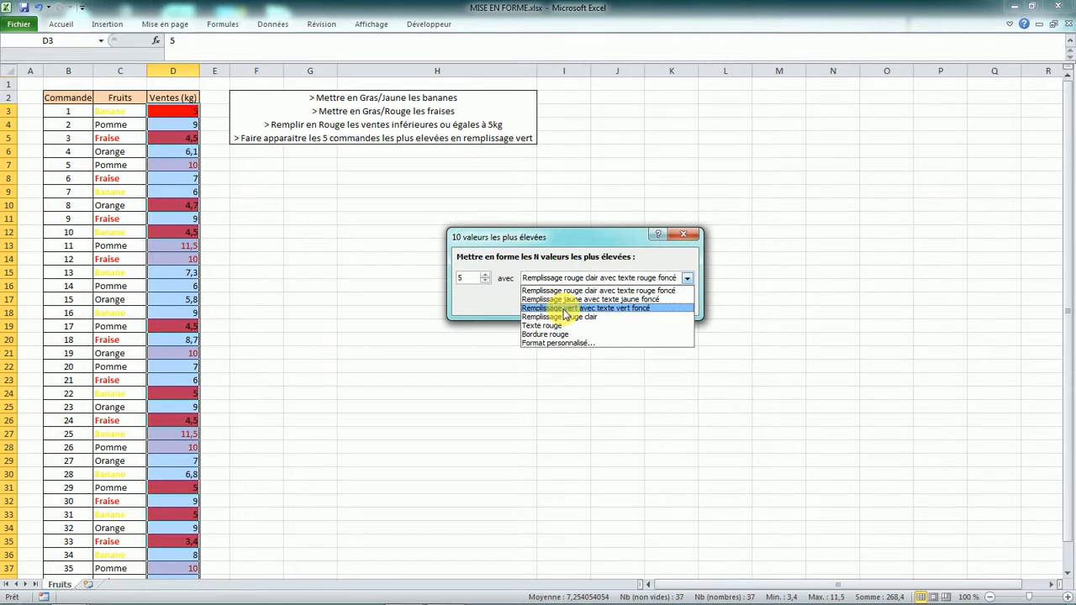
left_click(563, 308)
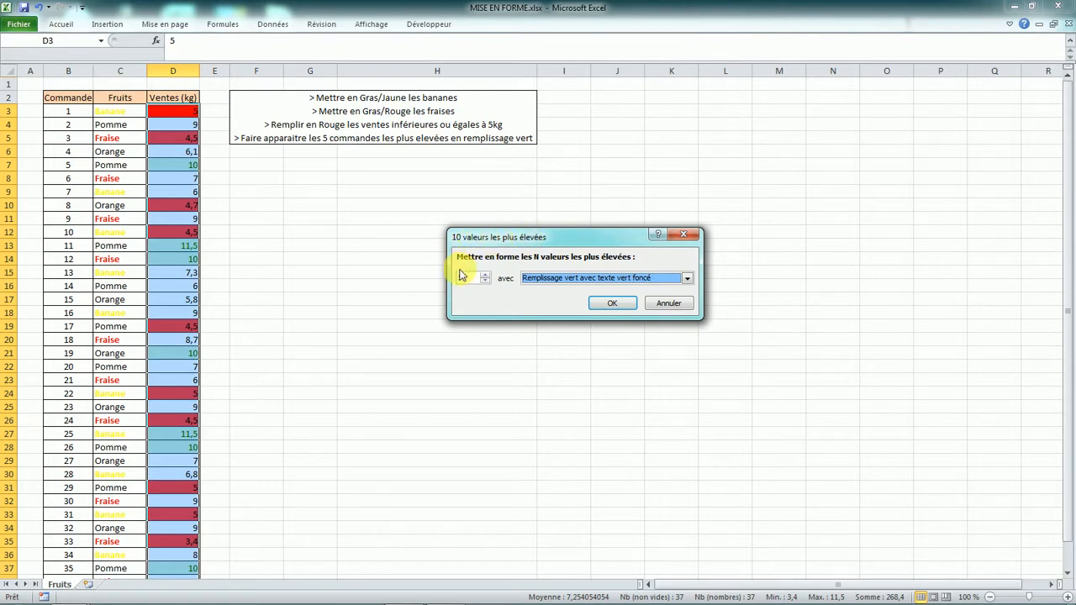
left_click(611, 304)
left_click(423, 246)
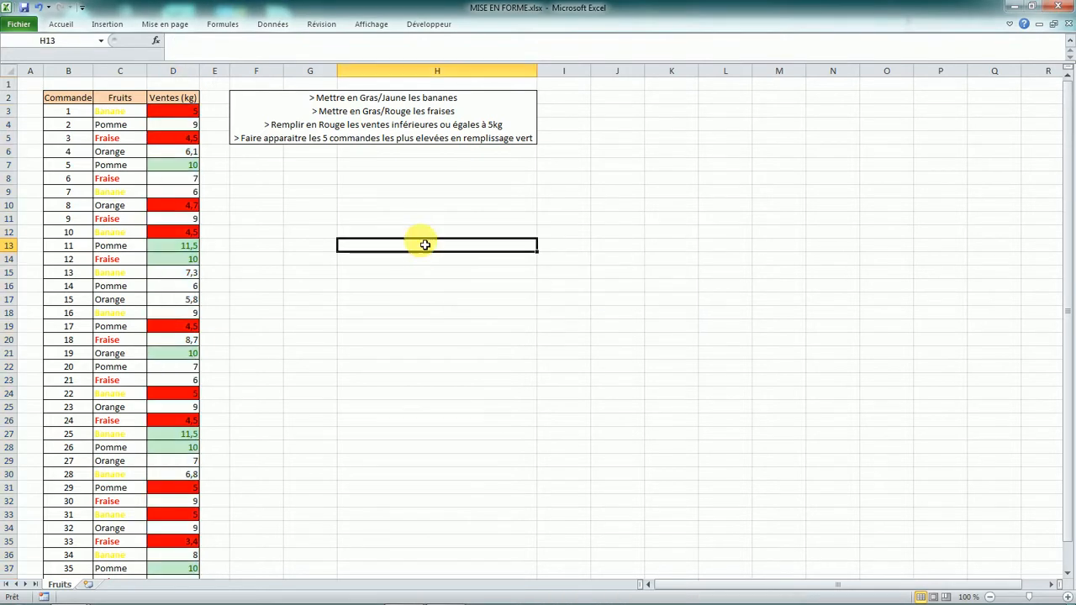
Review the formatted table down to its last order, checking which cells in Ventes (kg) are filled green and their values
scroll(197, 197, "down", 2)
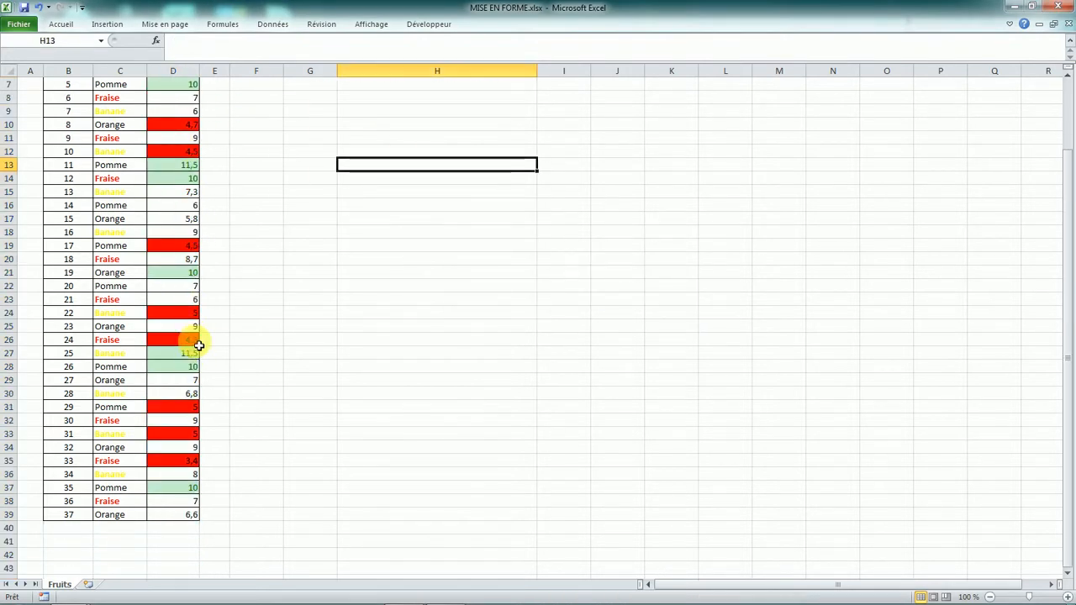
scroll(209, 297, "up", 1)
scroll(263, 215, "up", 1)
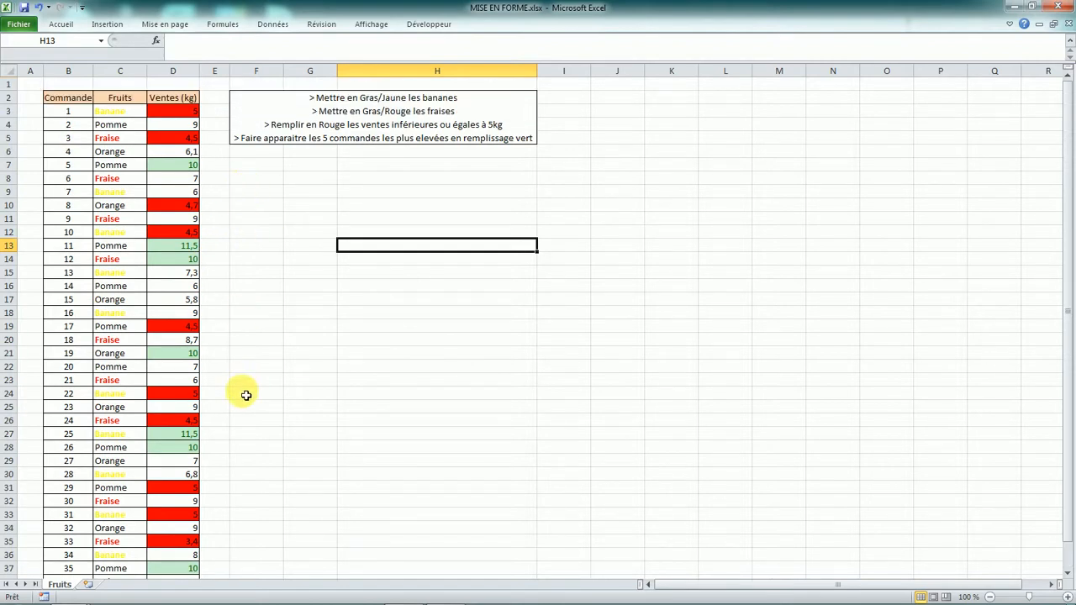
scroll(240, 349, "down", 1)
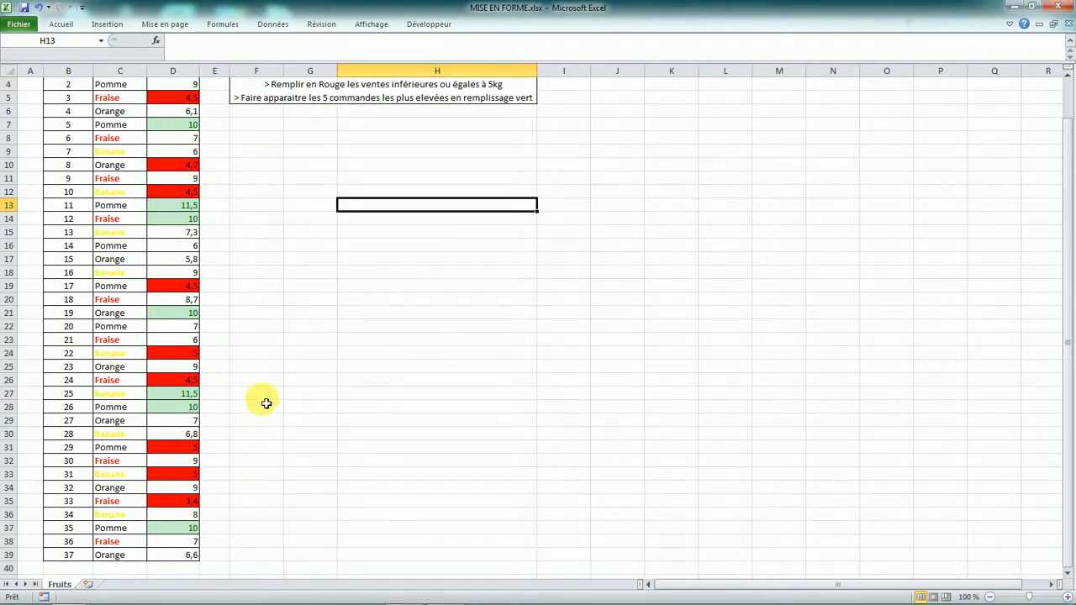
scroll(266, 378, "up", 1)
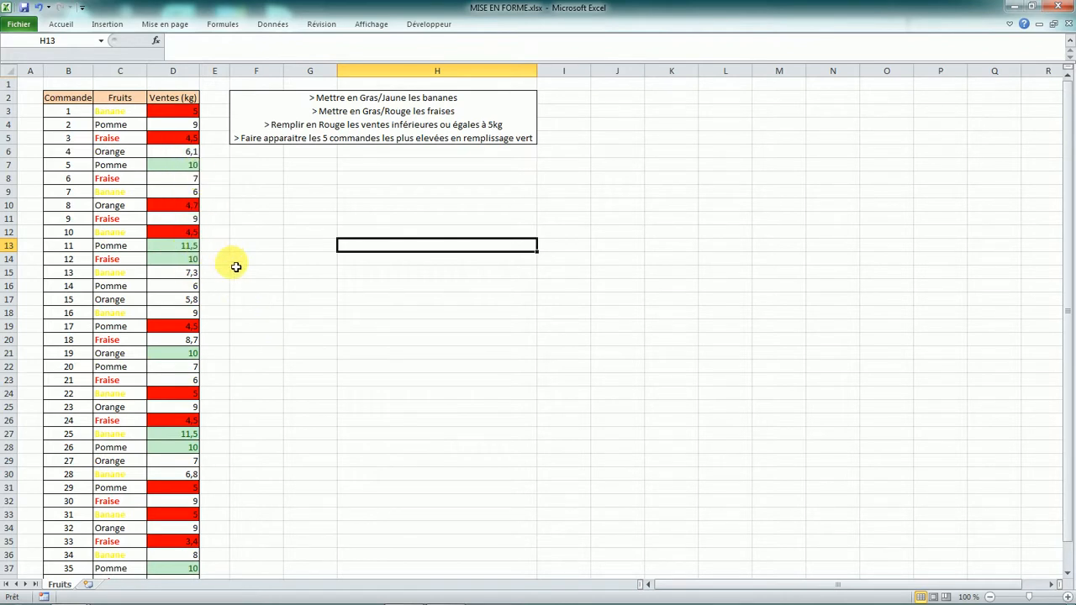
scroll(236, 266, "down", 1)
scroll(267, 406, "up", 1)
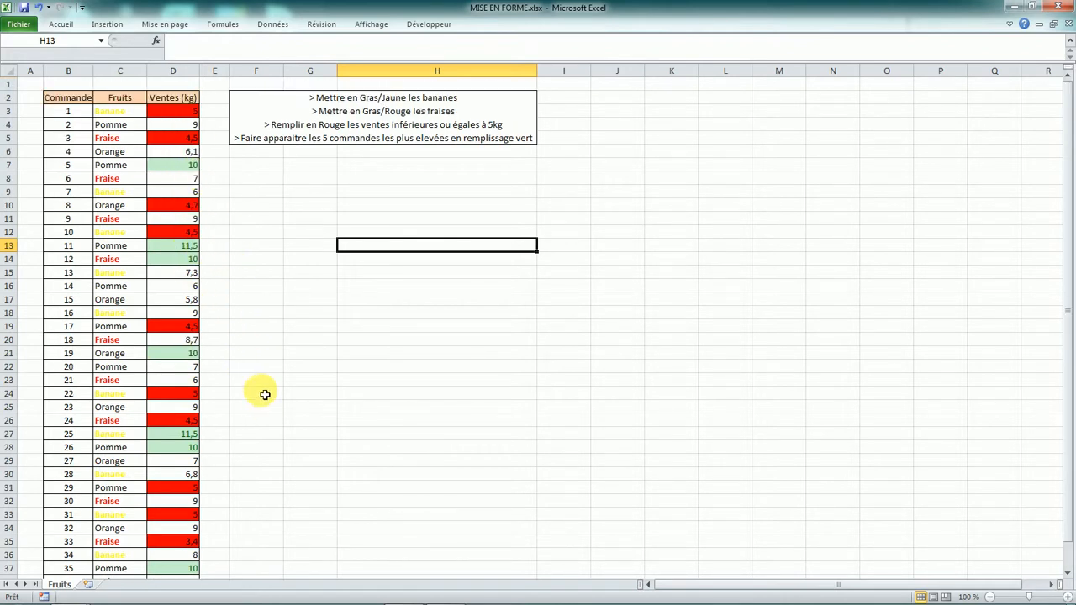
left_click(196, 252)
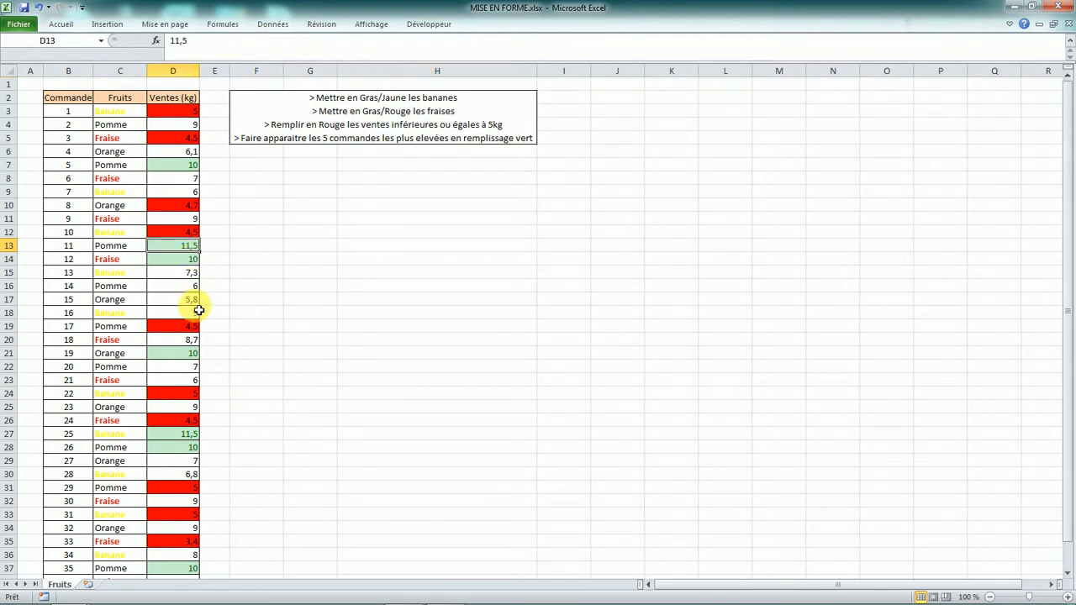
left_click(197, 434)
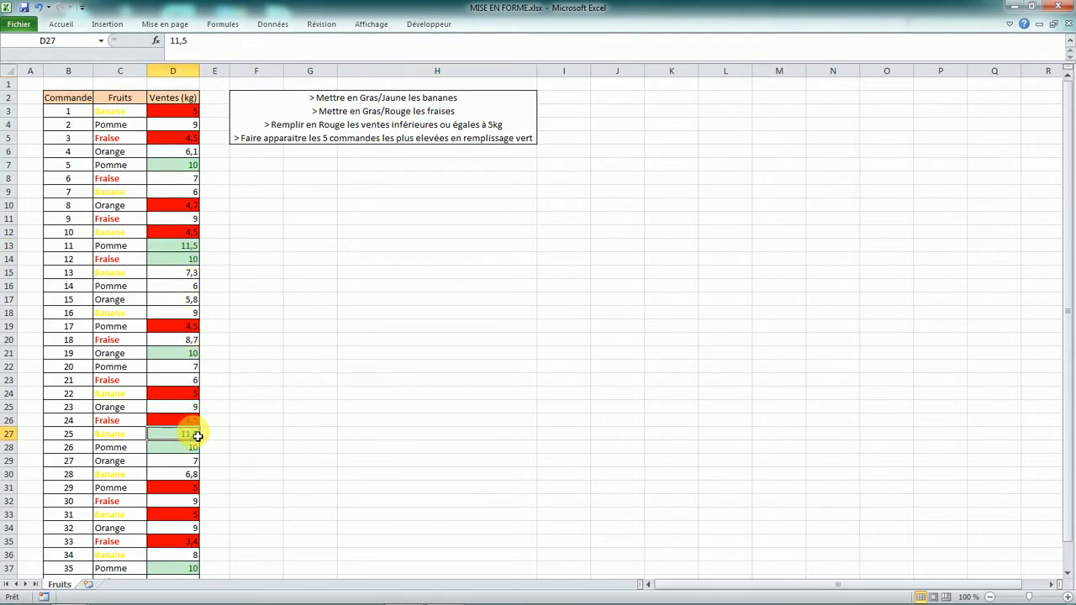
left_click(197, 165)
left_click(182, 257)
scroll(235, 255, "down", 1)
scroll(235, 255, "down", 1)
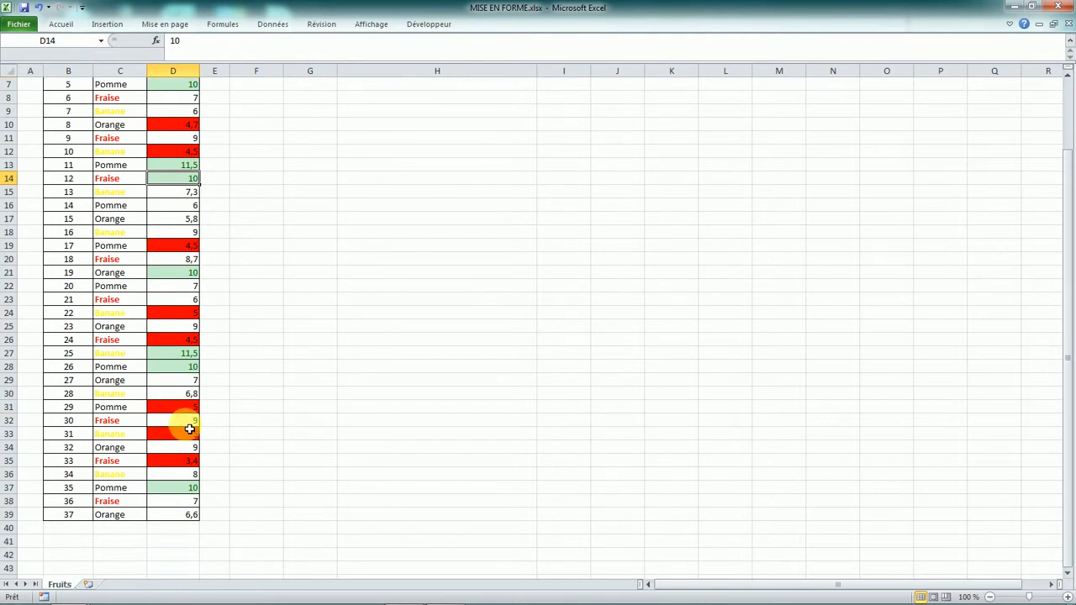
Set the sales in Ventes (kg) to 17 for order 5 and to 18 for order 12
left_click(193, 367)
scroll(227, 245, "up", 2)
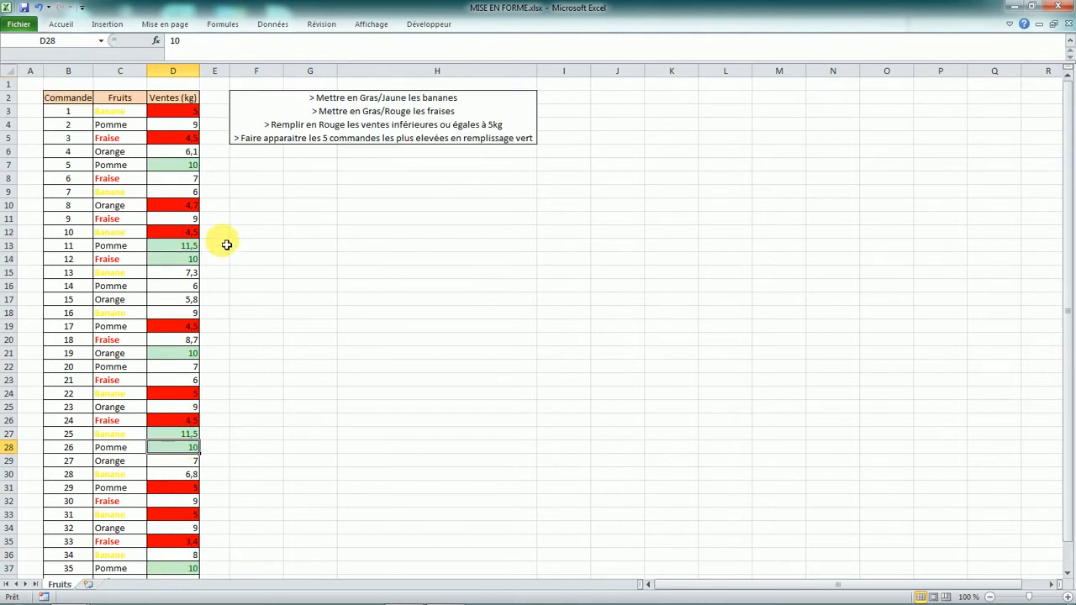
left_click(194, 164)
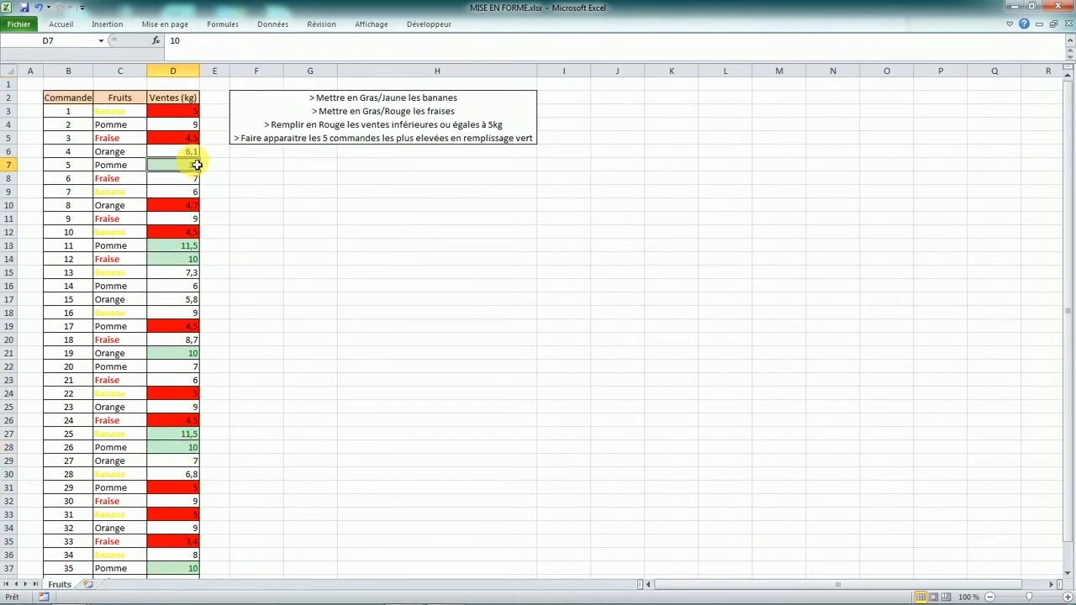
type("17")
key("Return")
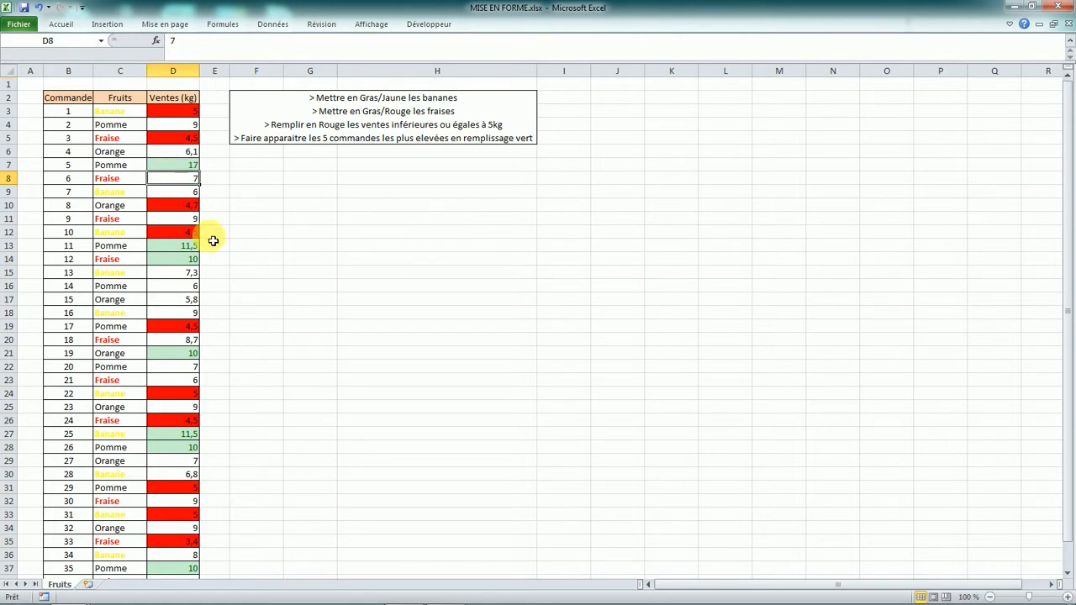
left_click(180, 260)
type("18")
key("Return")
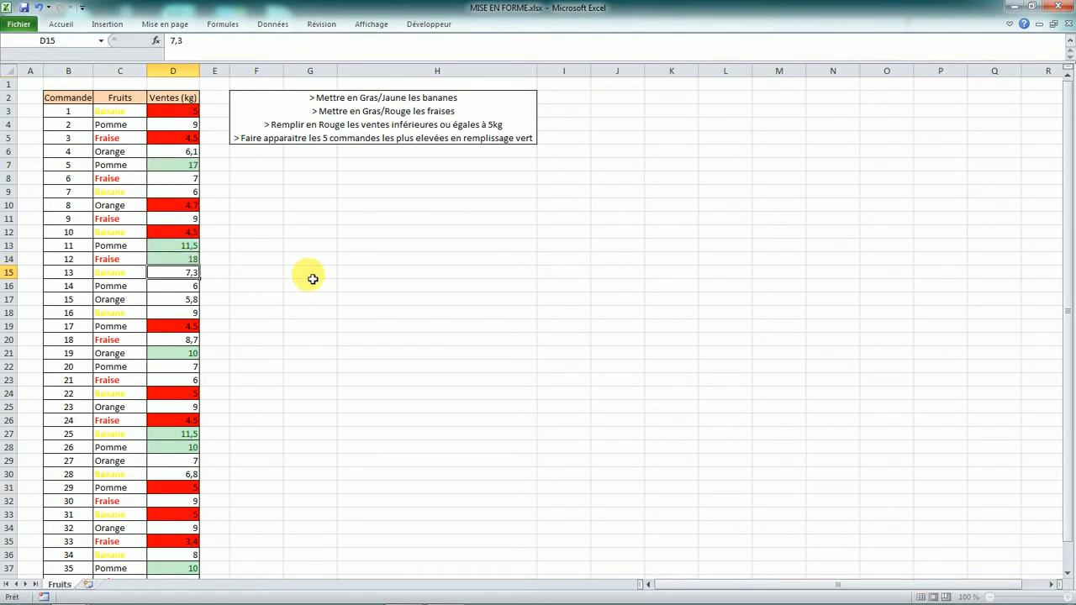
Set the sales of order 19 to 20 and check the green fills down to the table's last order
left_click(190, 354)
type("20")
key("Return")
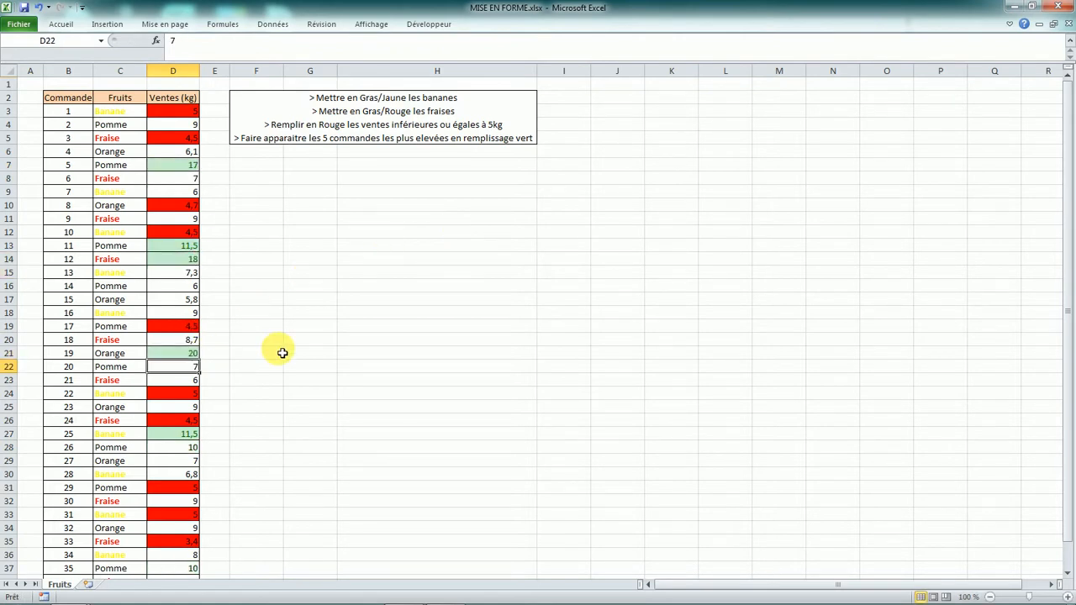
scroll(283, 353, "down", 2)
scroll(283, 304, "up", 2)
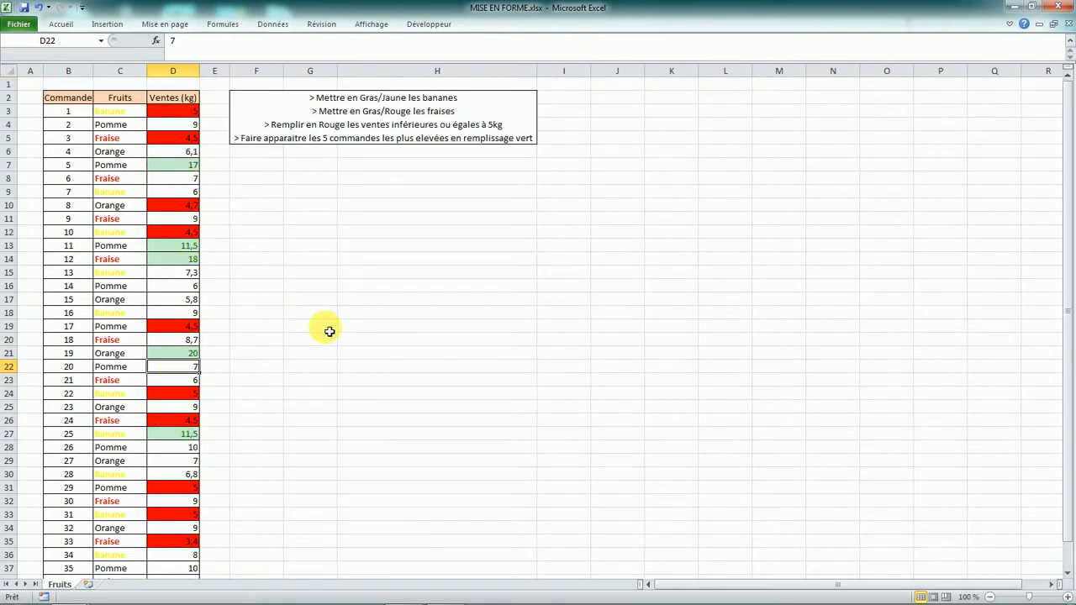
left_click(290, 235)
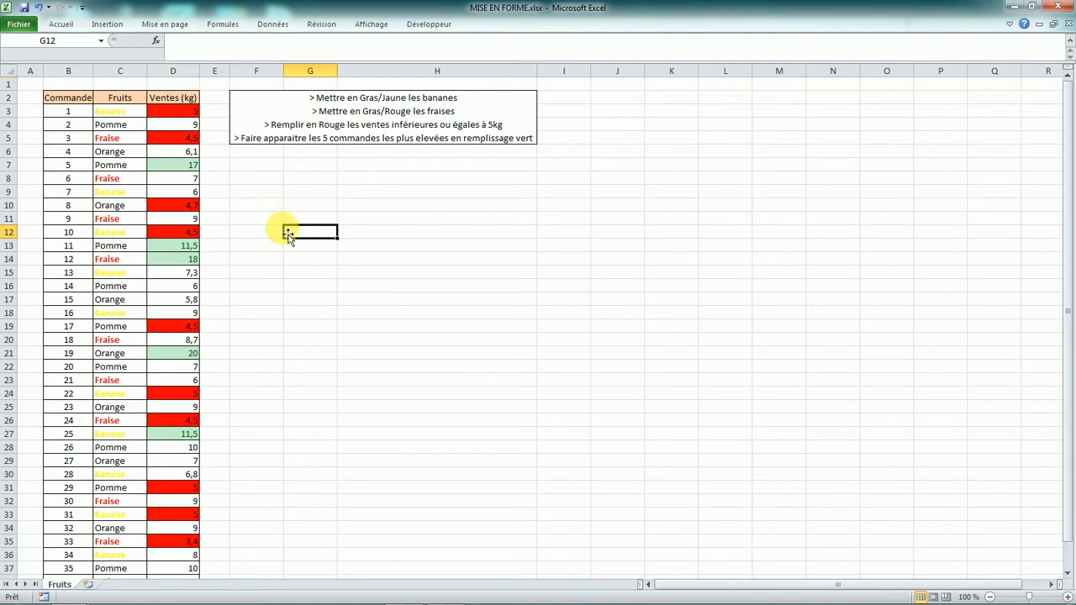